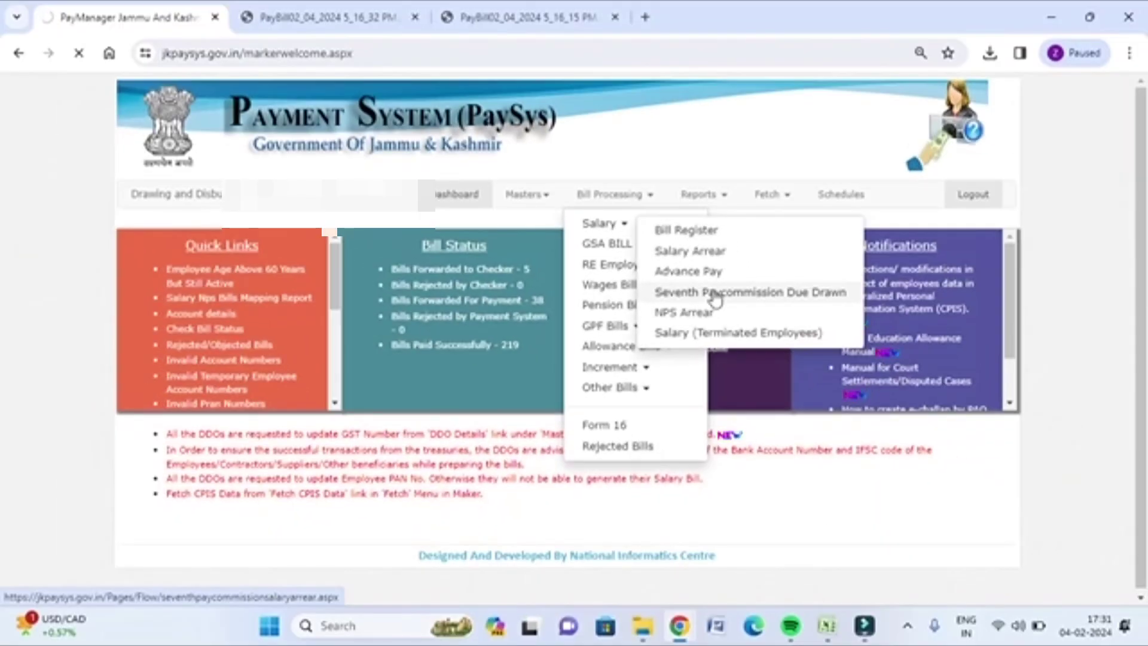
Open the manual due-drawn form for Seventh Paycommission Due Drawn and set the start of the period to July 2023
click(711, 295)
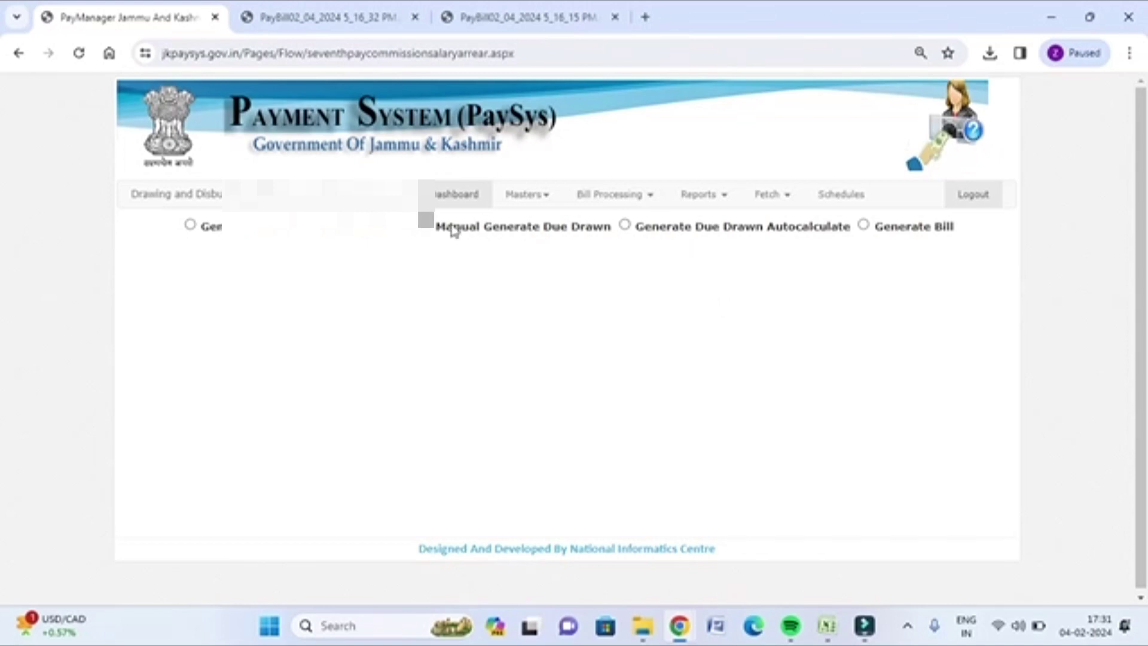
click(429, 233)
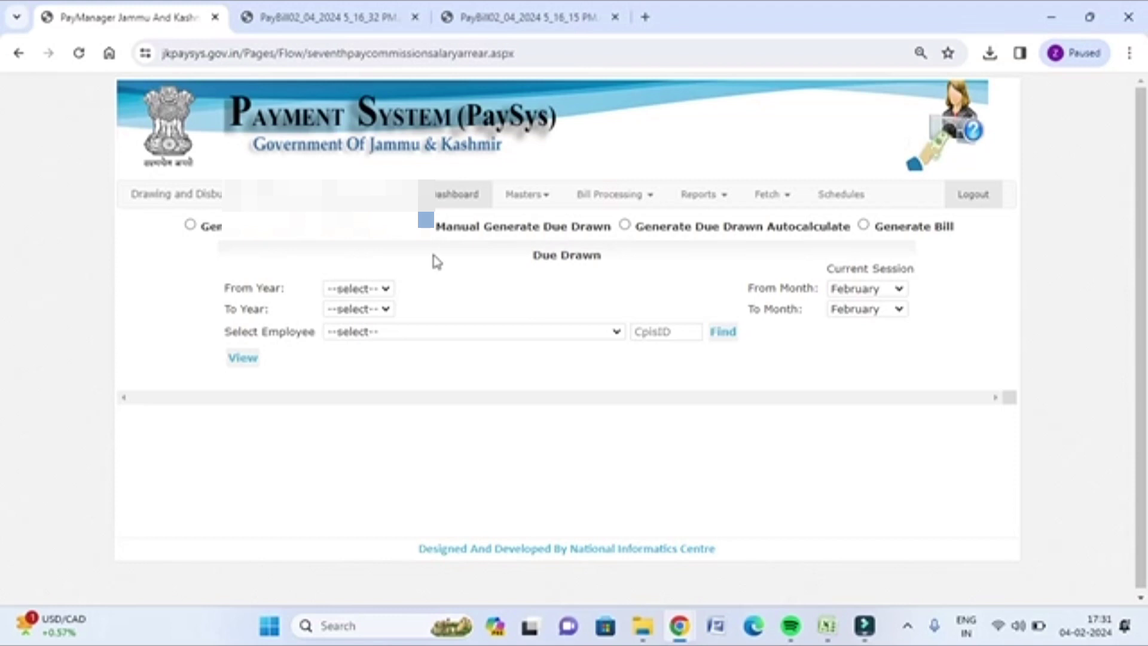
click(383, 291)
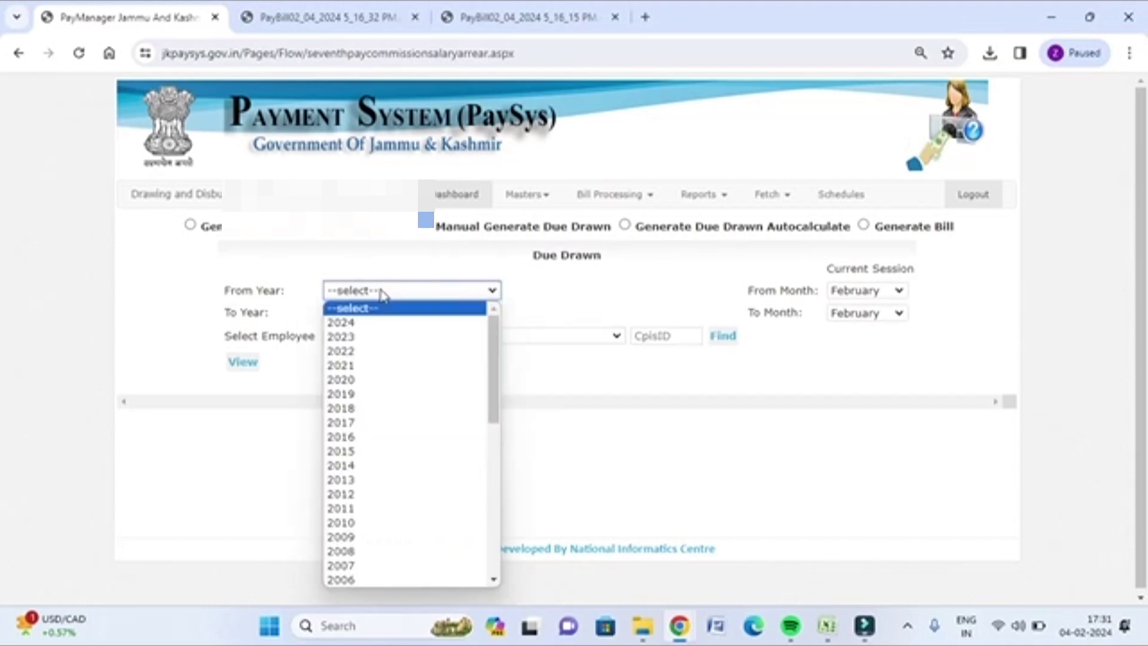
click(361, 338)
click(372, 312)
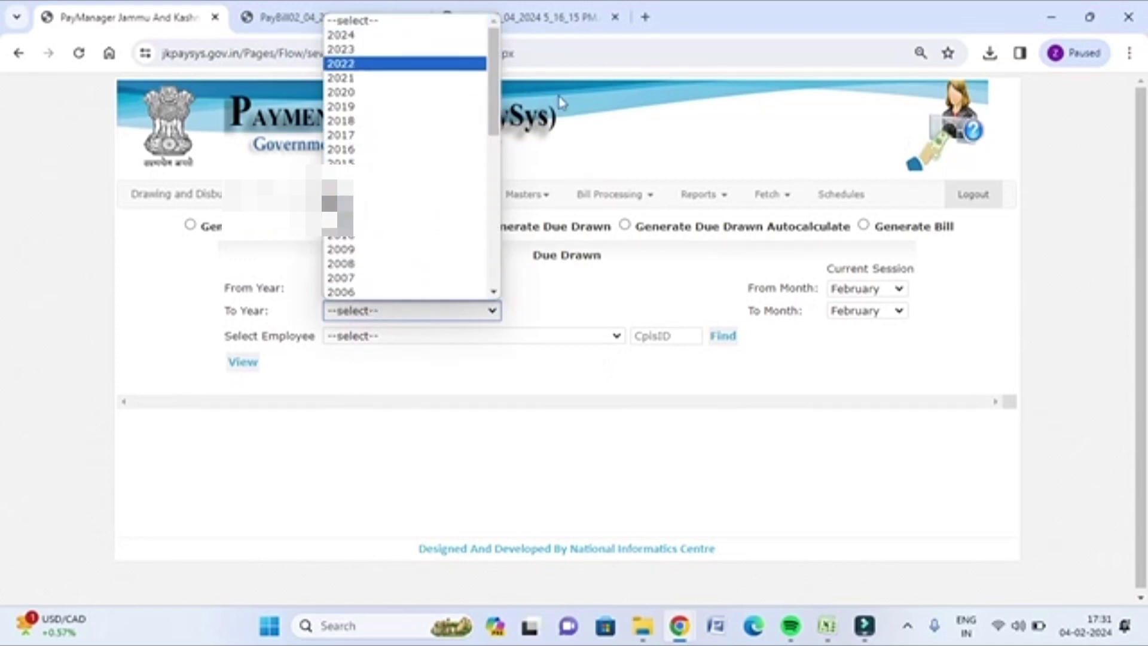
click(670, 261)
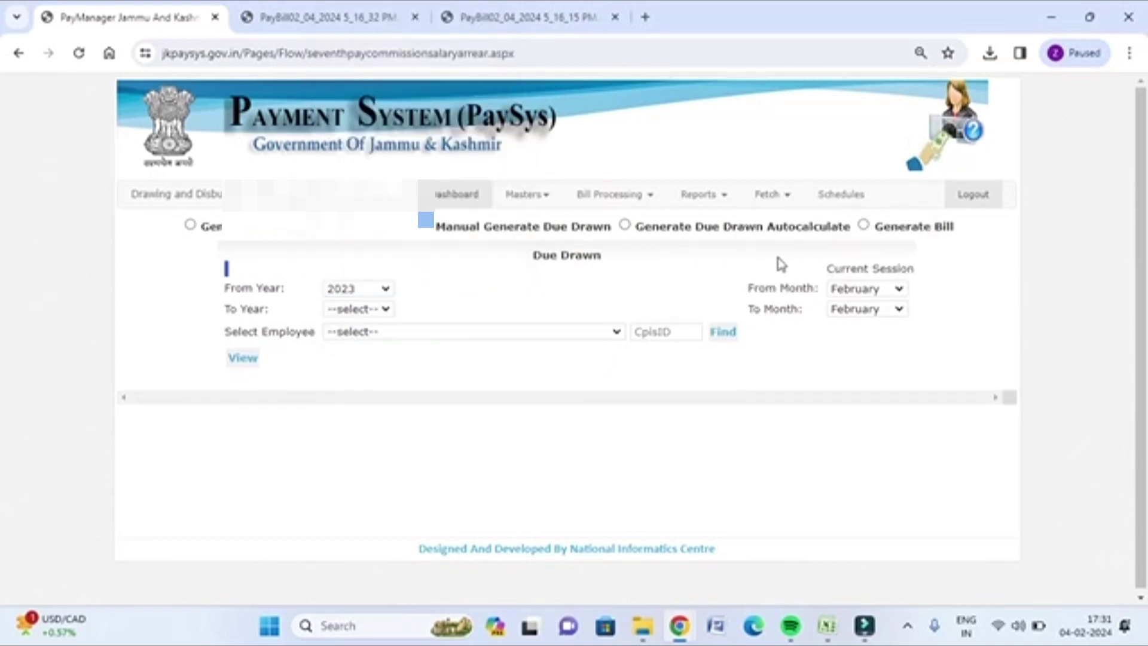
click(849, 291)
click(814, 394)
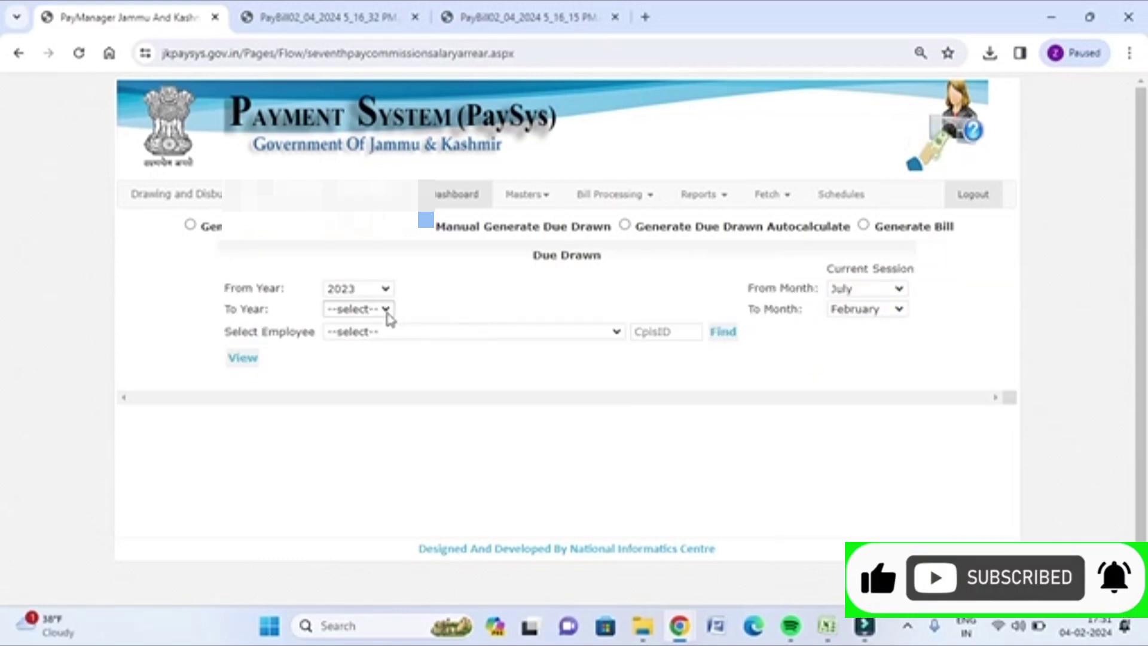
Set the end of the due-drawn period to October 2023
click(387, 311)
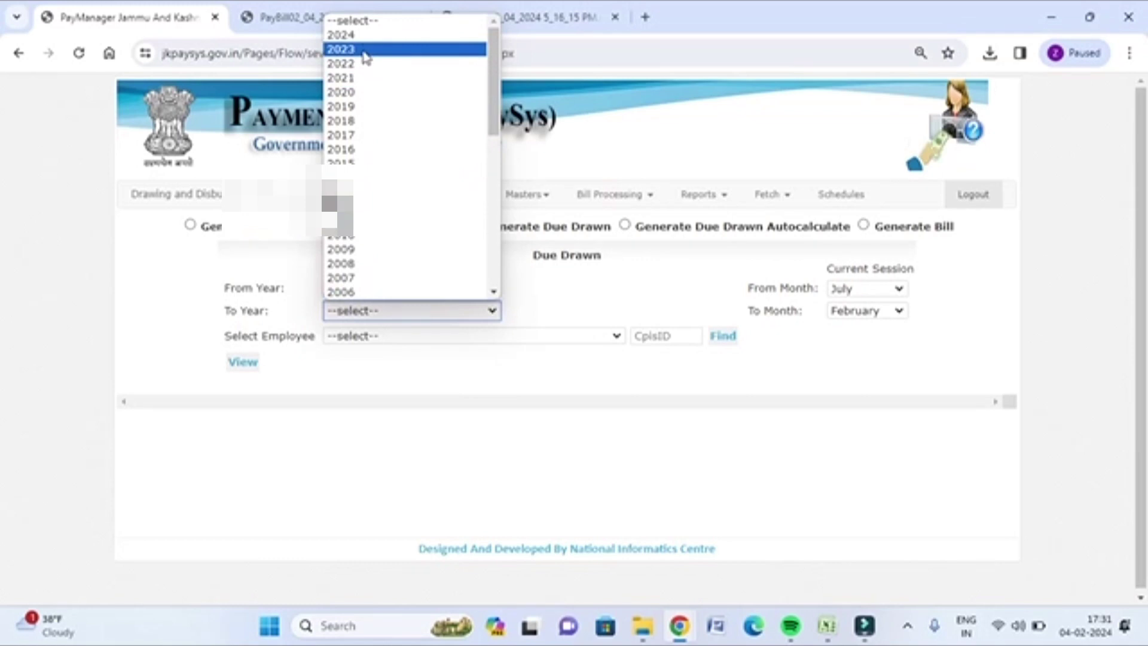
click(365, 57)
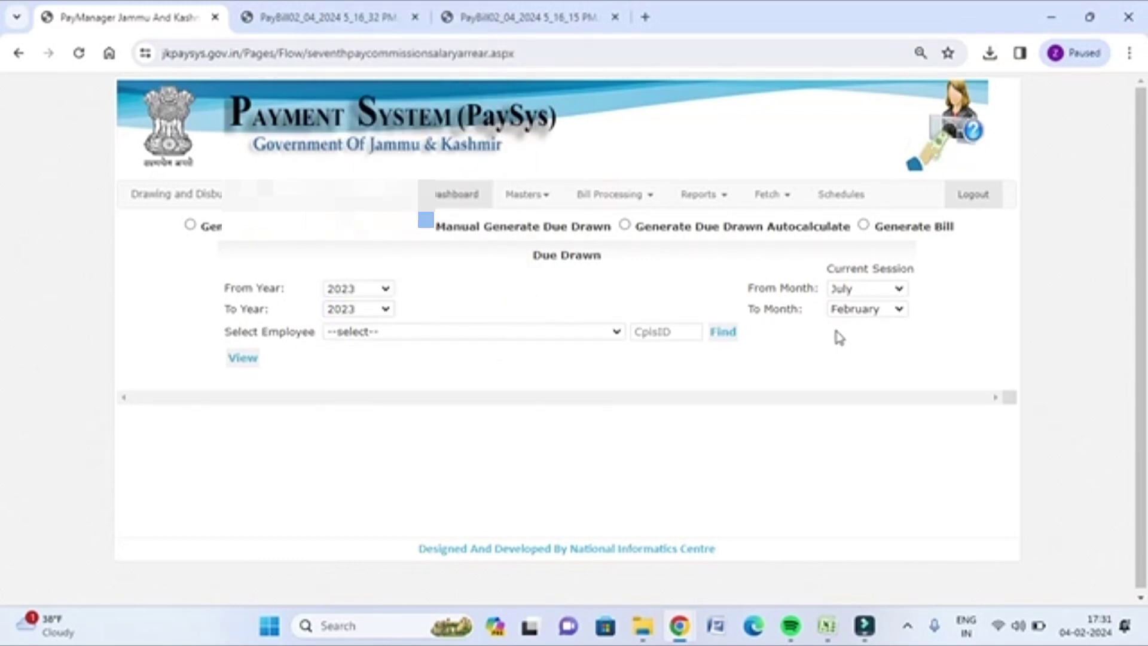
click(845, 313)
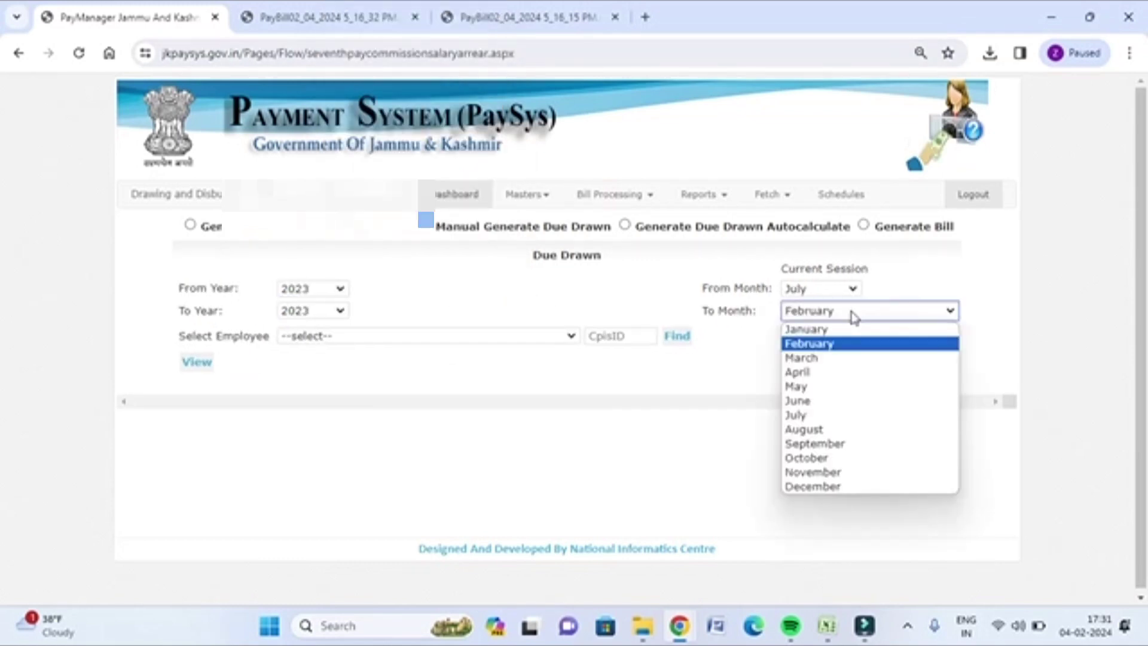
click(815, 460)
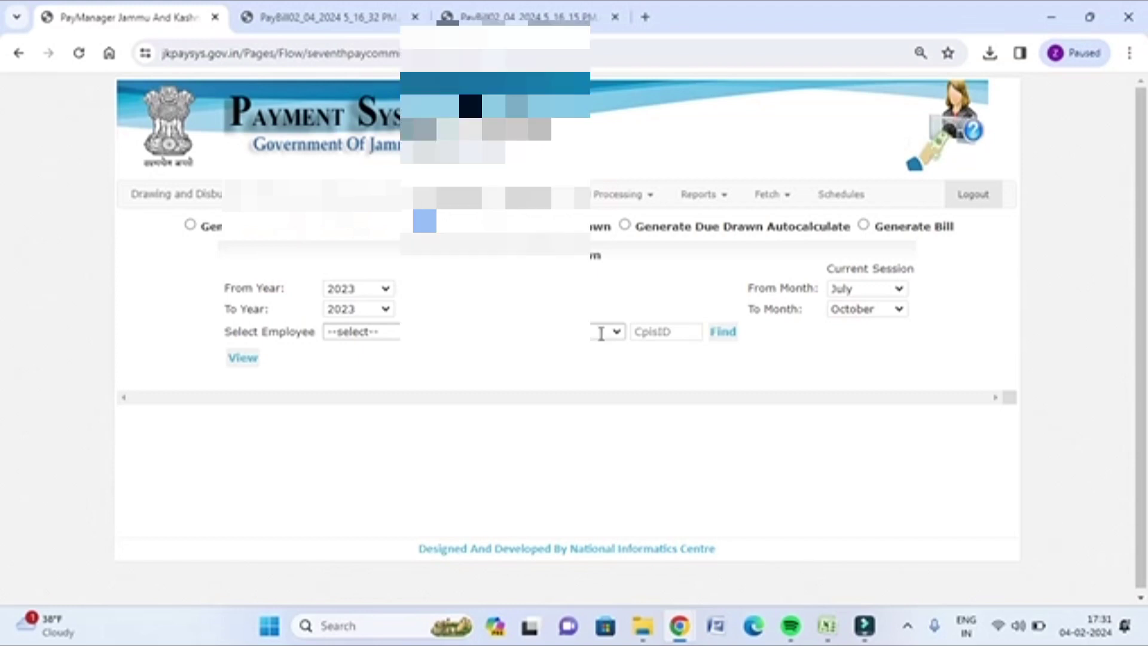
Select the employee whose due-drawn statement is being prepared from the employee list
click(601, 331)
scroll(526, 160, down, 10)
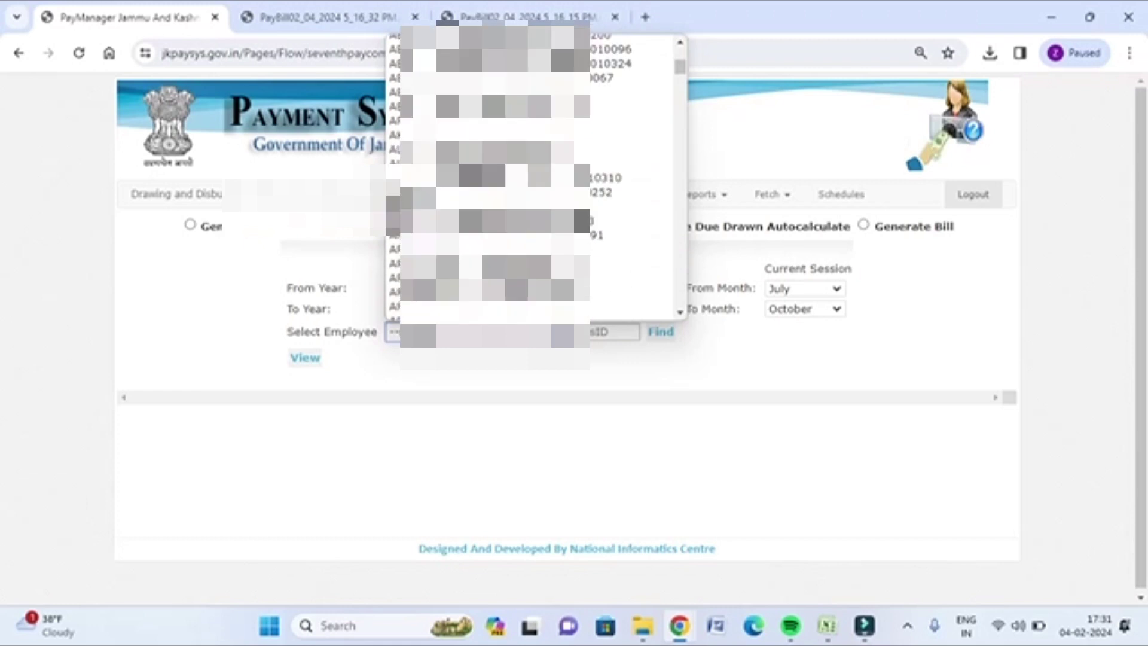
click(526, 160)
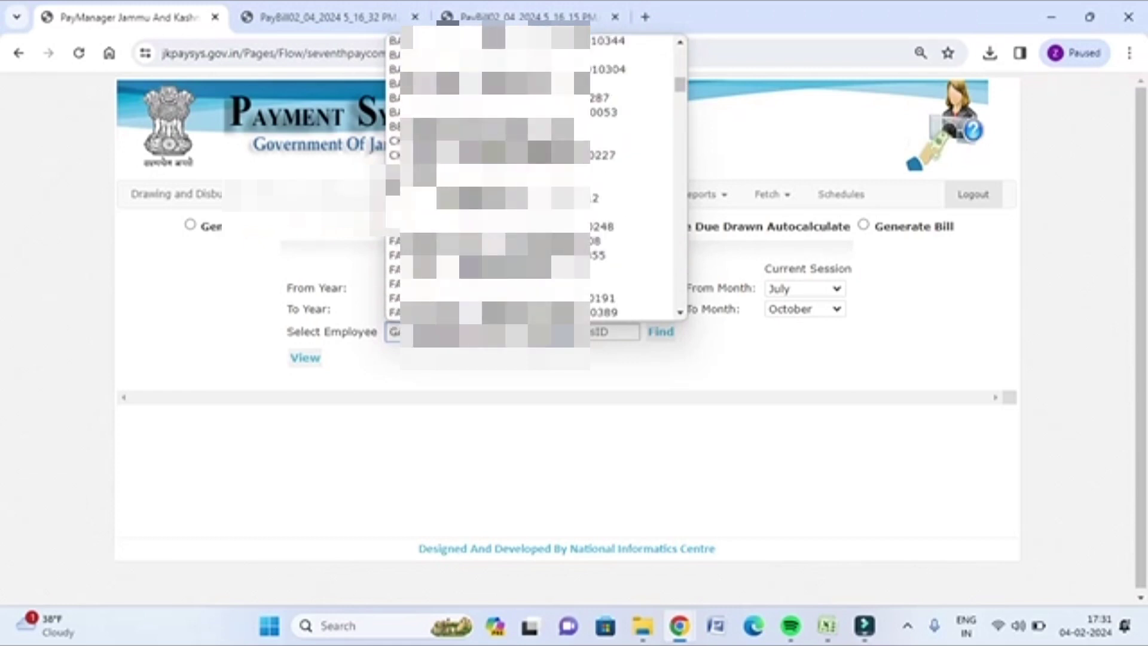
scroll(526, 173, down, 3)
key(Down)
key(Down)
key(Down)
key(Down)
key(Down)
key(Down)
key(Down)
key(Down)
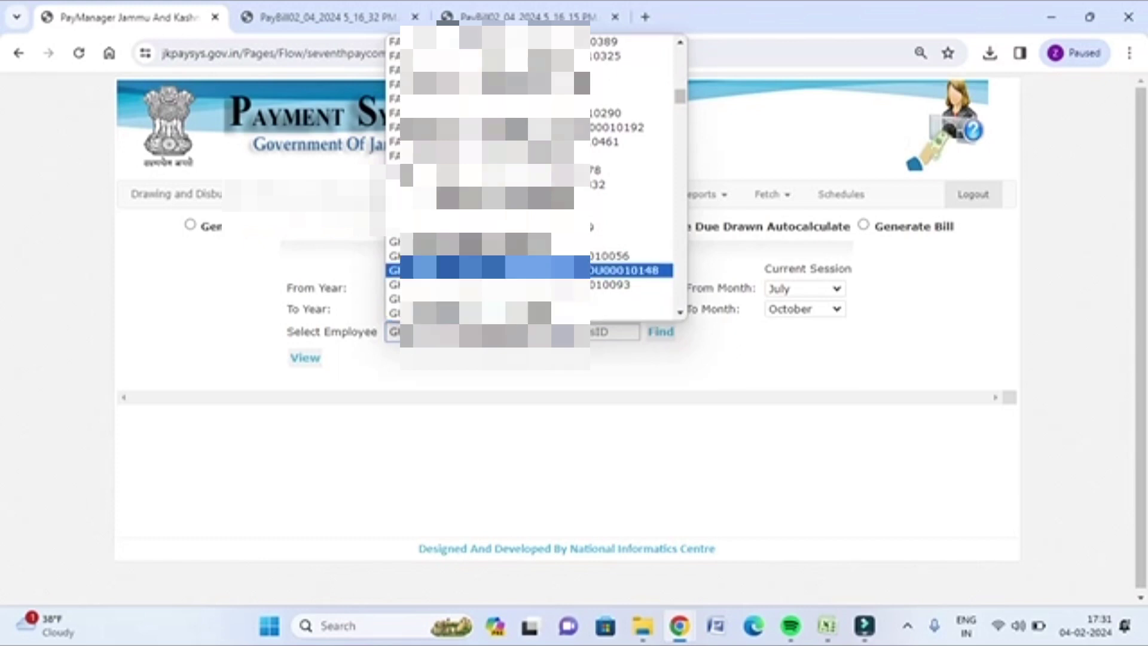
key(Return)
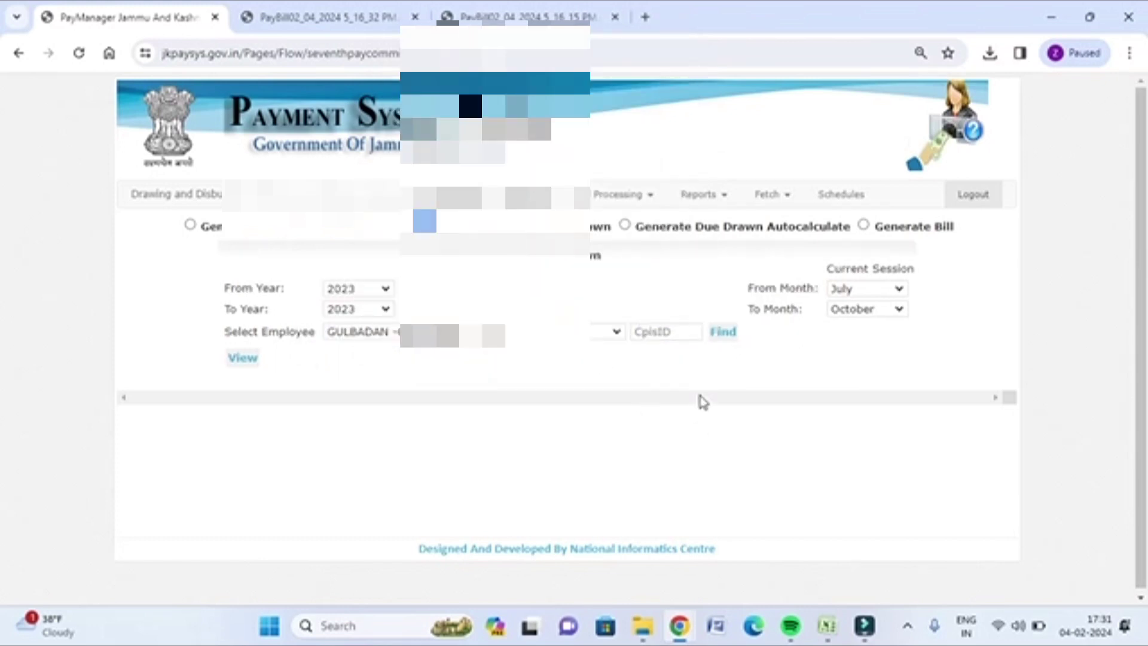
Load the selected employee's monthly due-drawn entry table and check the July pay and HRA fields
click(241, 361)
scroll(242, 359, down, 2)
click(480, 396)
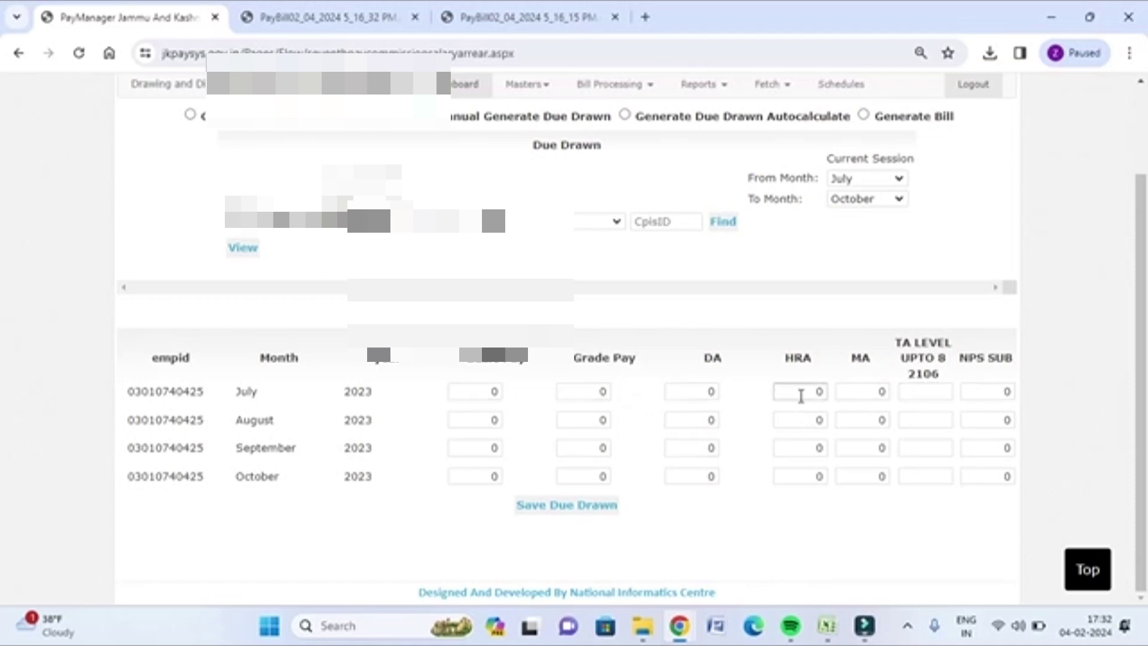
click(488, 392)
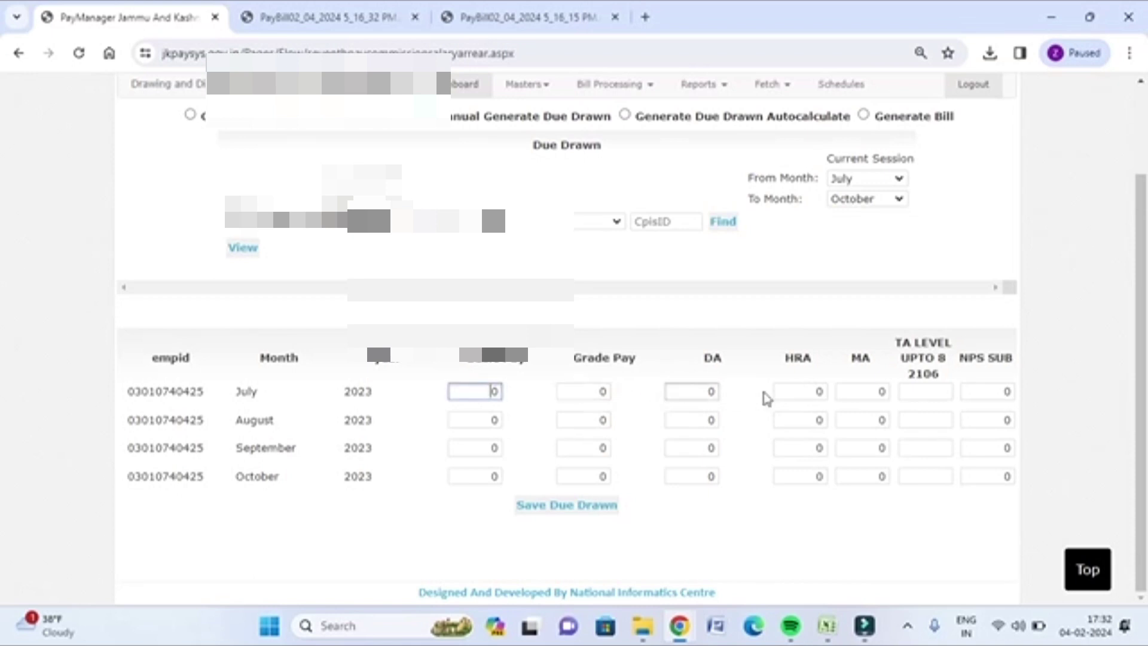
click(799, 393)
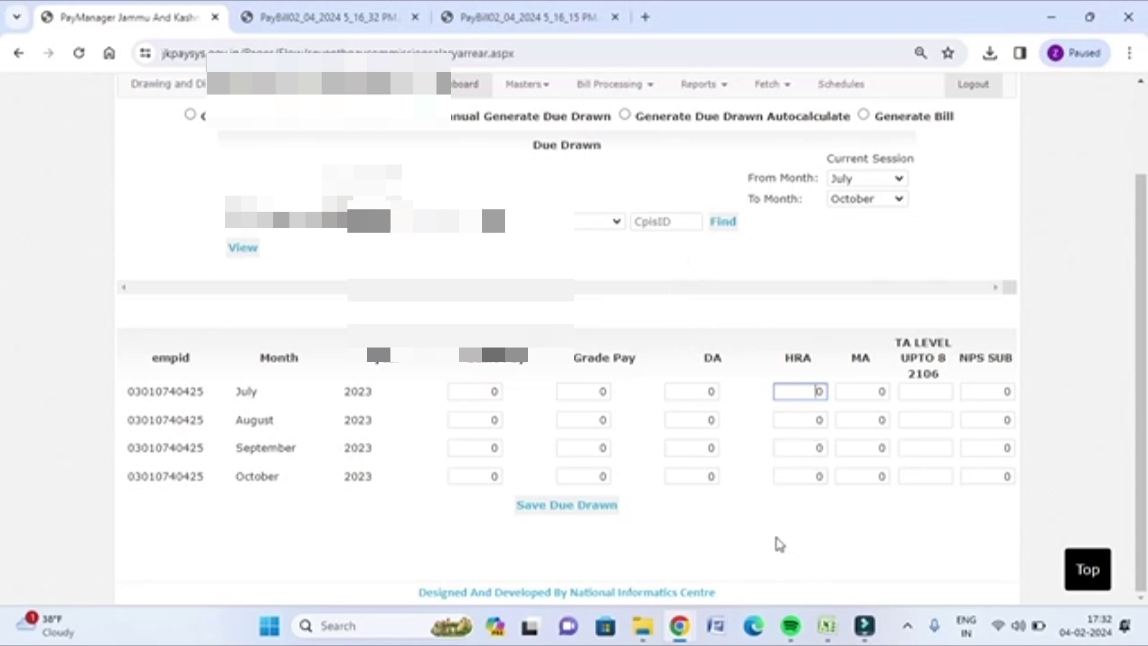
Switch to the 5% DA AREAR workbook in Excel and view the 4% DA arrear due-drawn table on the DA sheet
mouse_move(825, 630)
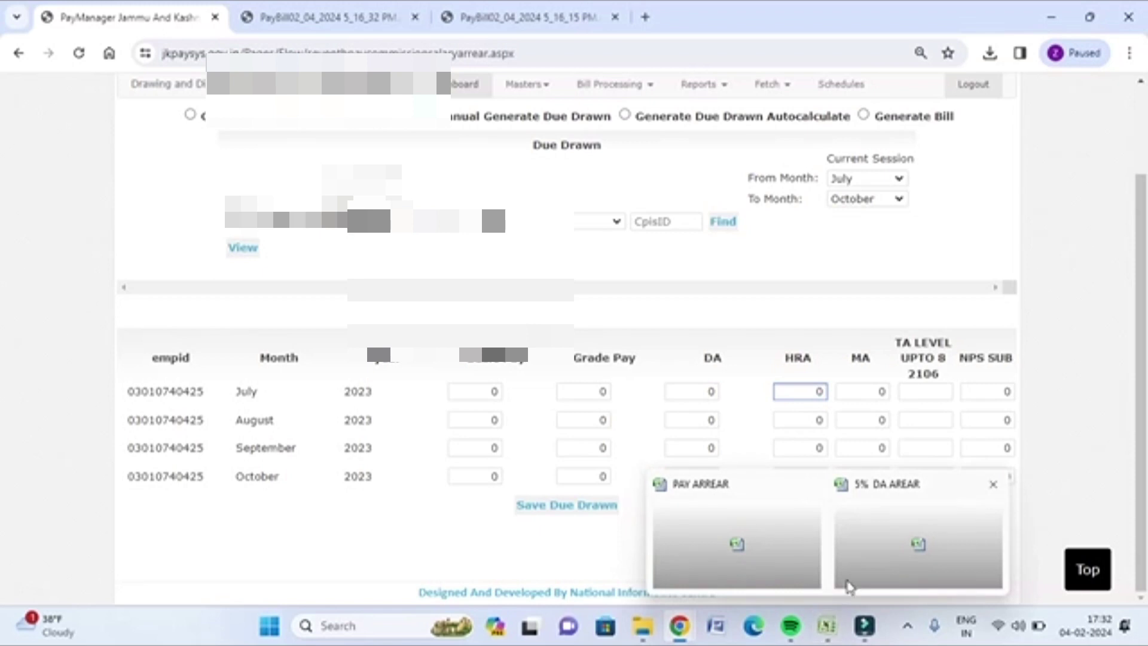
click(877, 567)
click(959, 426)
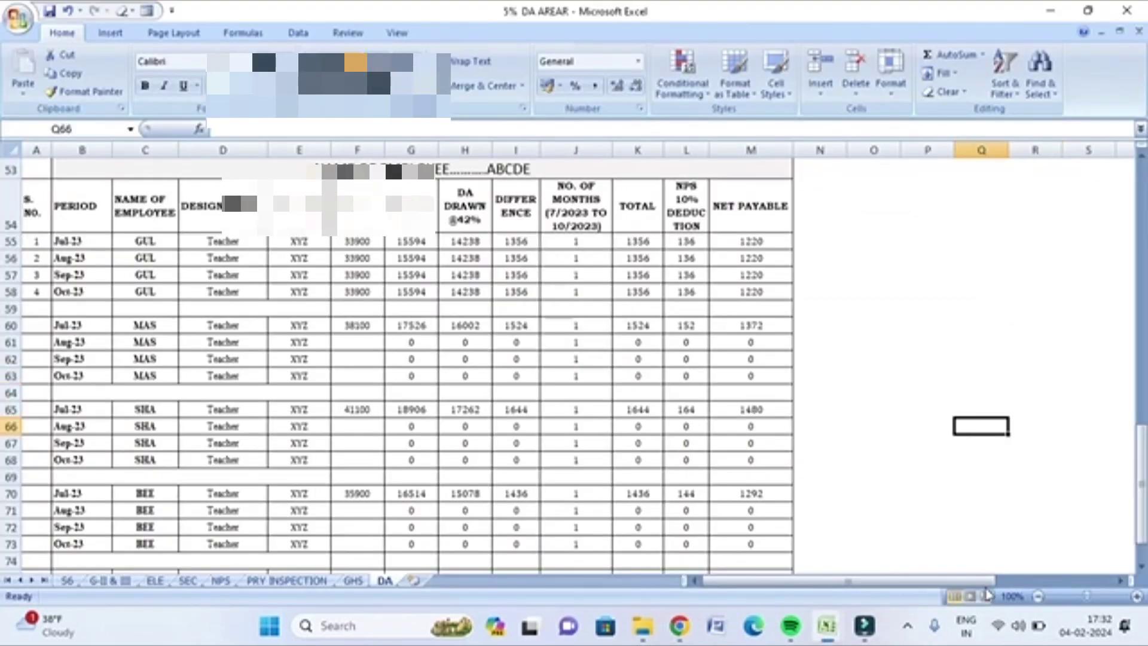
drag(904, 585, 902, 586)
scroll(747, 315, up, 2)
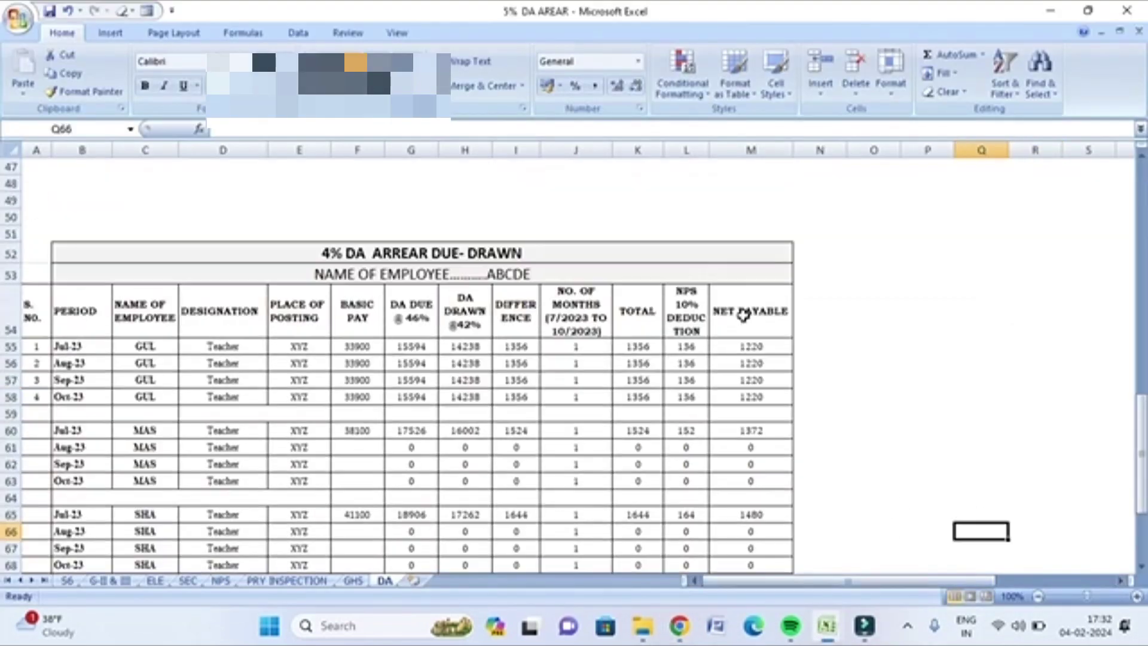
click(856, 583)
scroll(310, 363, down, 2)
scroll(350, 338, up, 1)
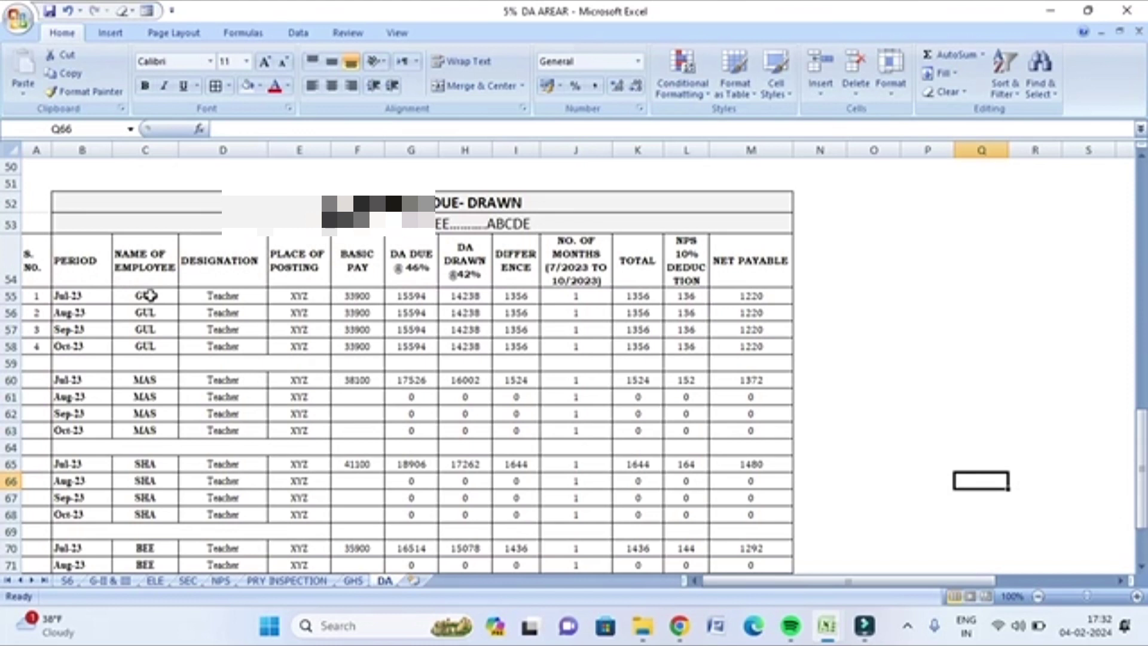
Examine the first employee's name, designation, place of posting and basic pay entries for July to October 2023
drag(144, 302, 145, 345)
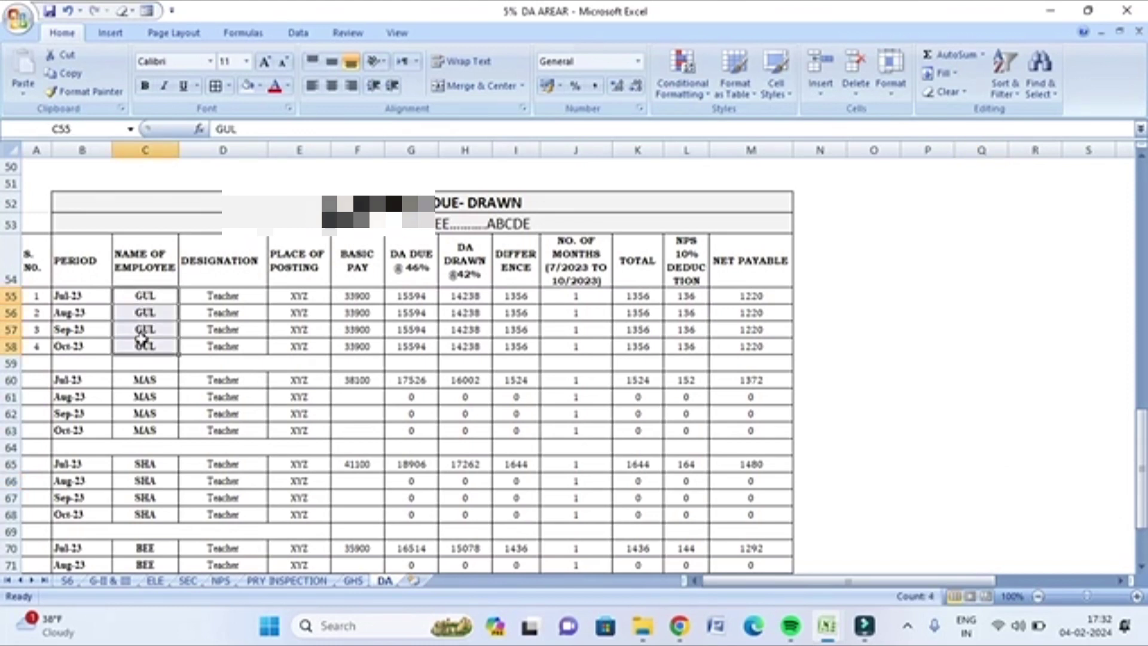
drag(218, 296, 217, 342)
drag(290, 296, 297, 332)
click(355, 295)
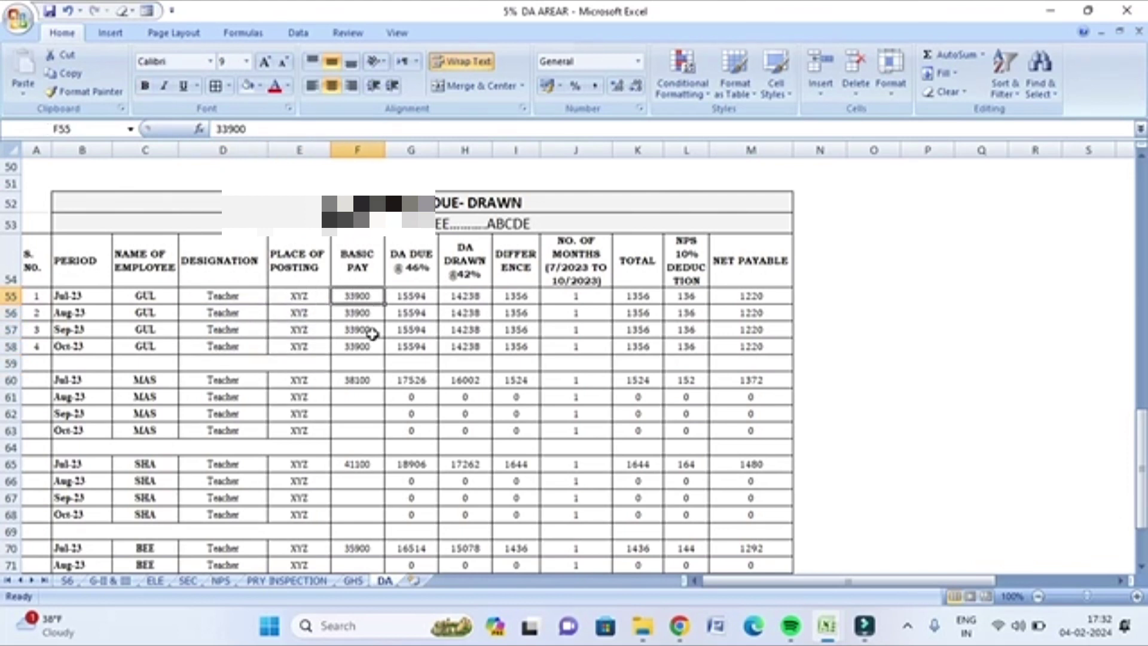
click(364, 314)
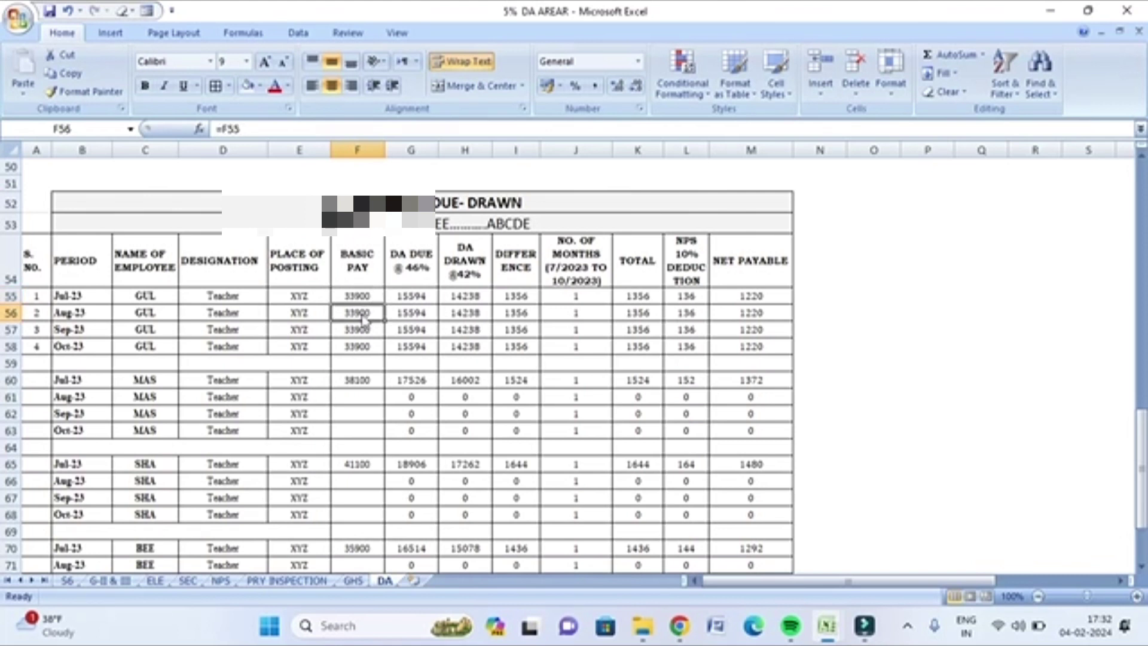
click(361, 295)
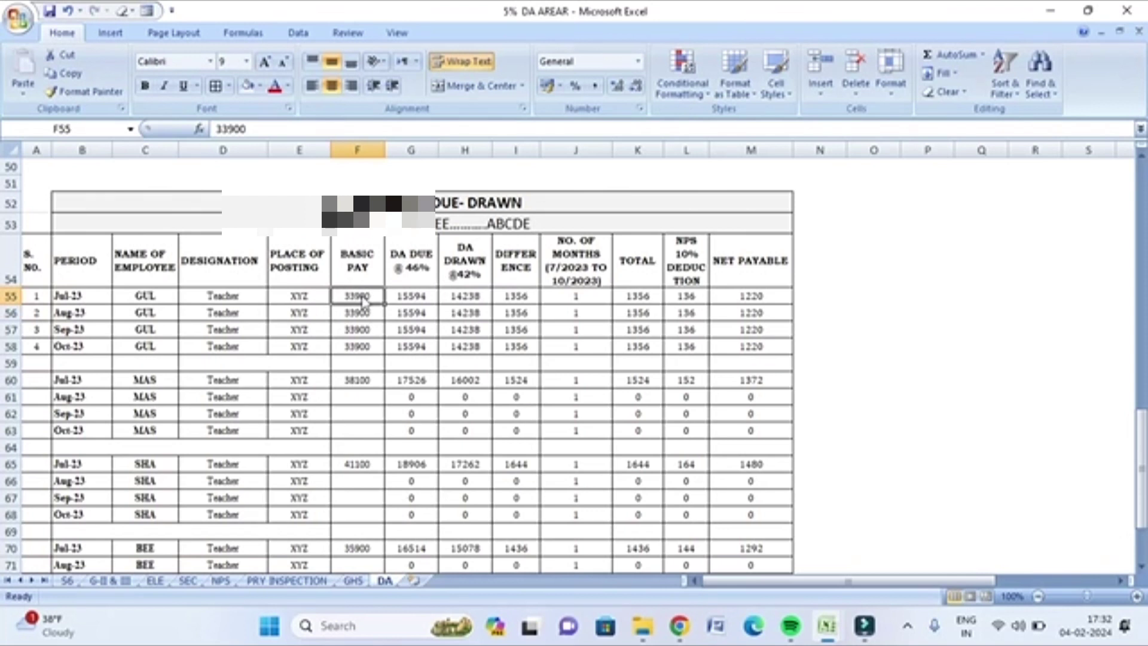
drag(361, 315, 359, 347)
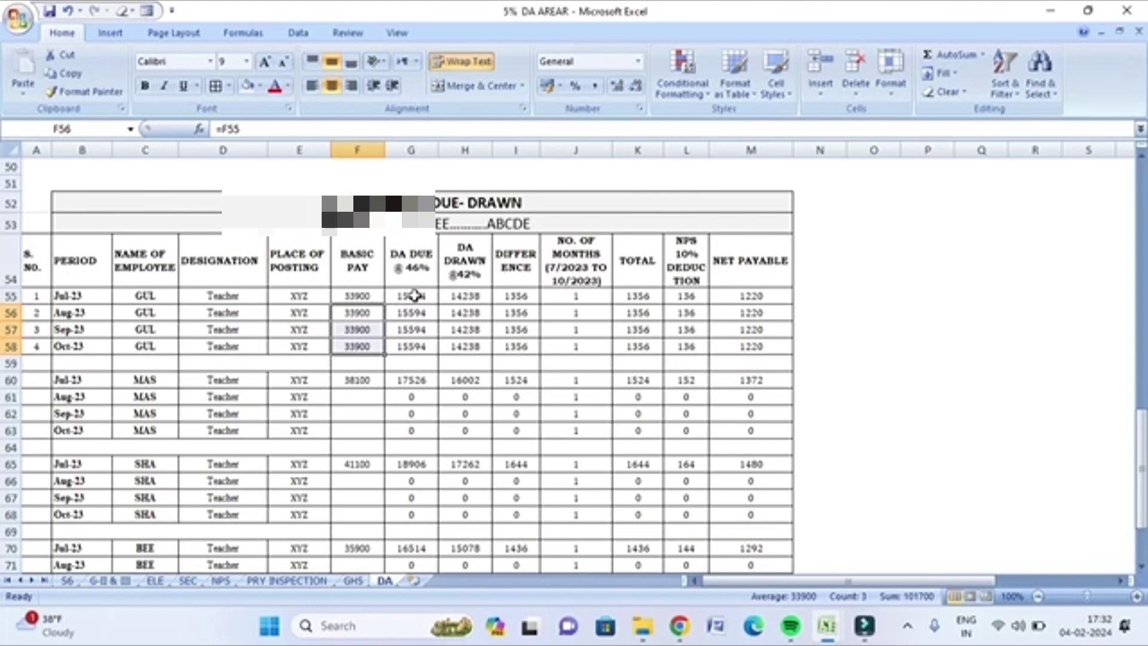
Examine the July DA due, DA drawn, difference, number of months, total and NPS 10% deduction columns for the first employee
click(418, 296)
drag(410, 276, 410, 293)
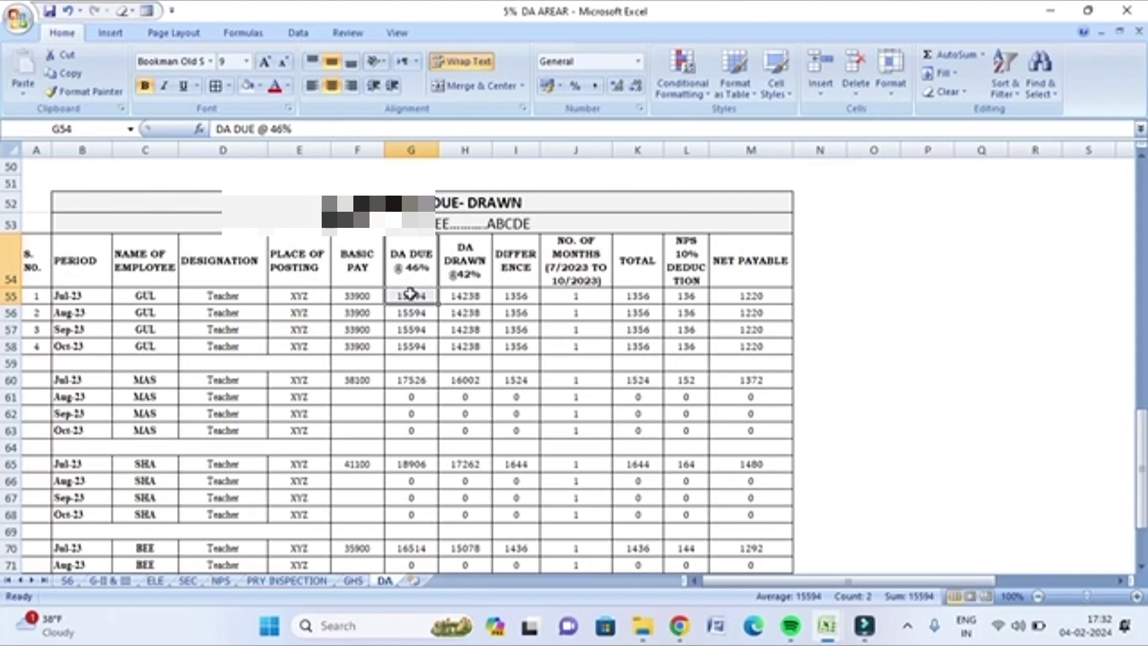
mouse_move(455, 267)
mouse_down()
mouse_move(456, 291)
mouse_move(514, 297)
mouse_up()
click(509, 260)
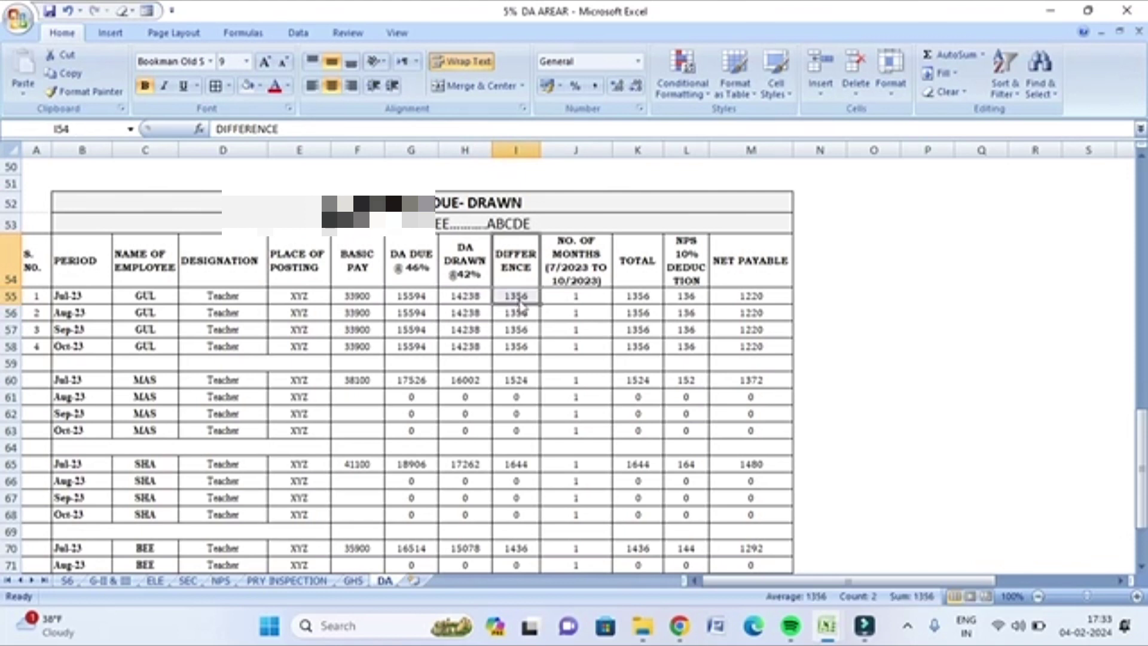
click(565, 296)
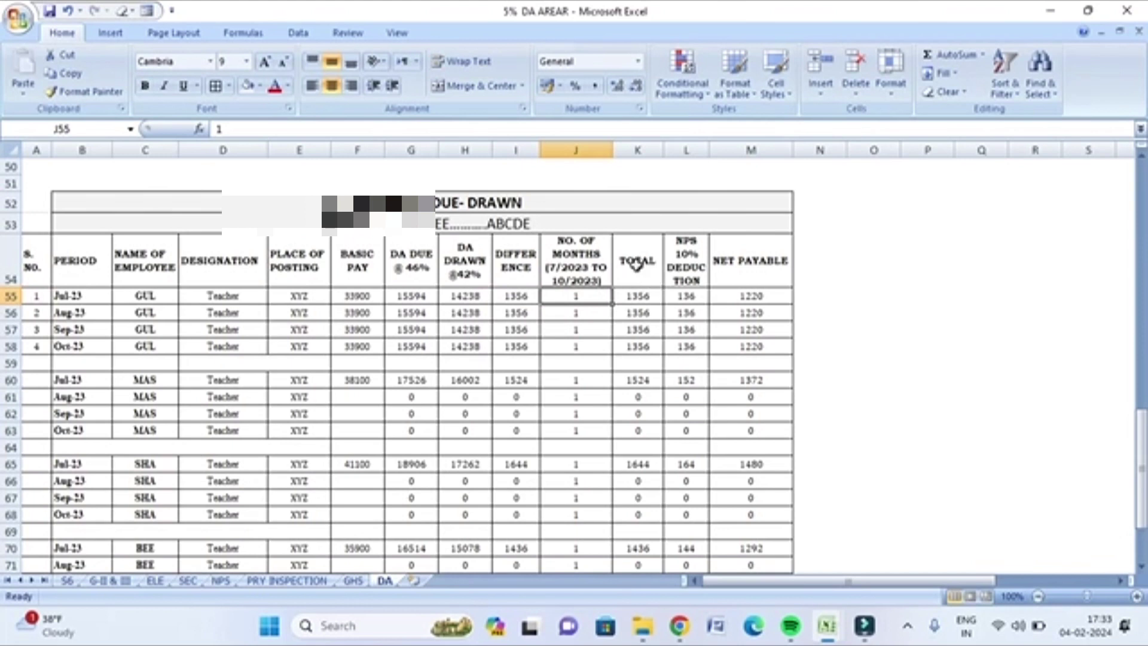
click(636, 264)
click(639, 297)
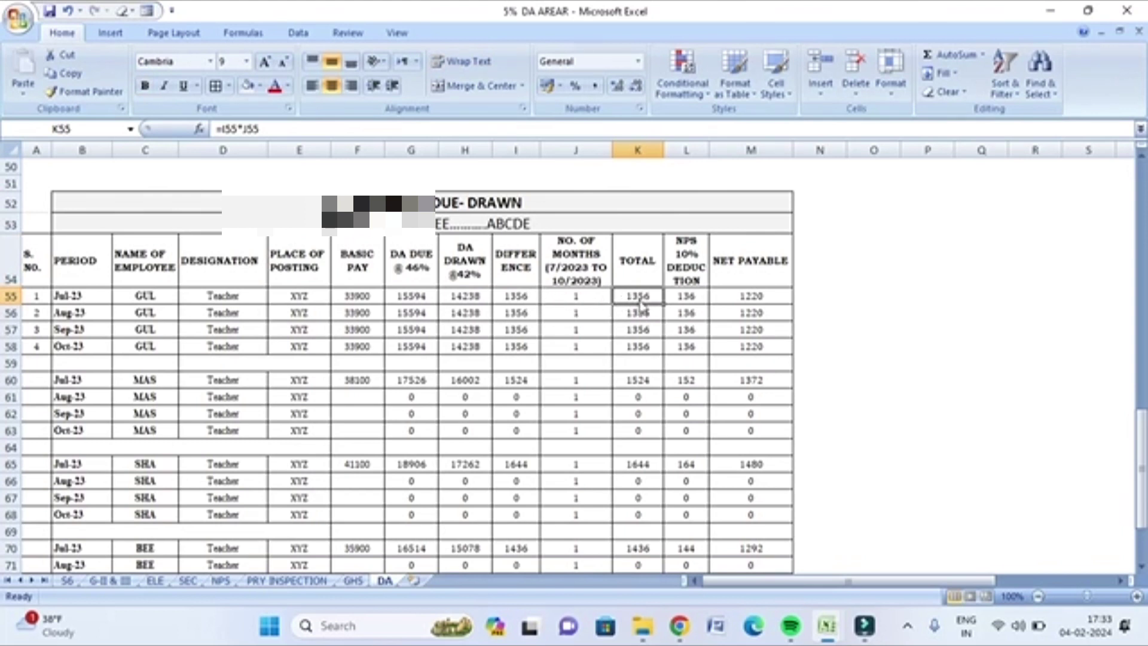
click(679, 300)
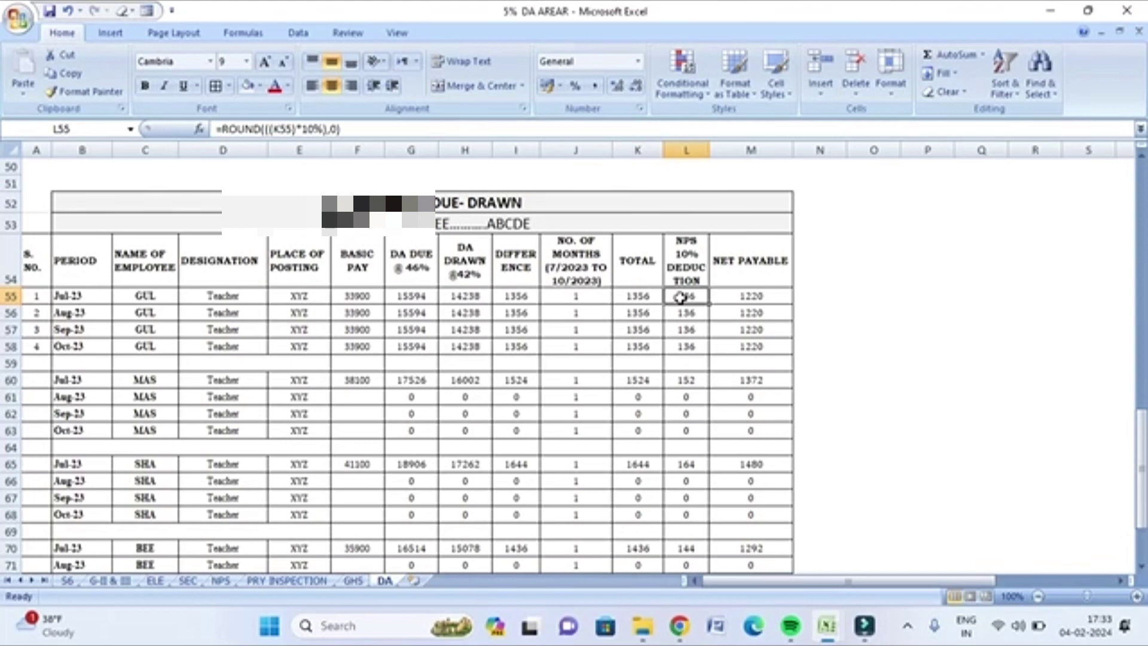
click(686, 254)
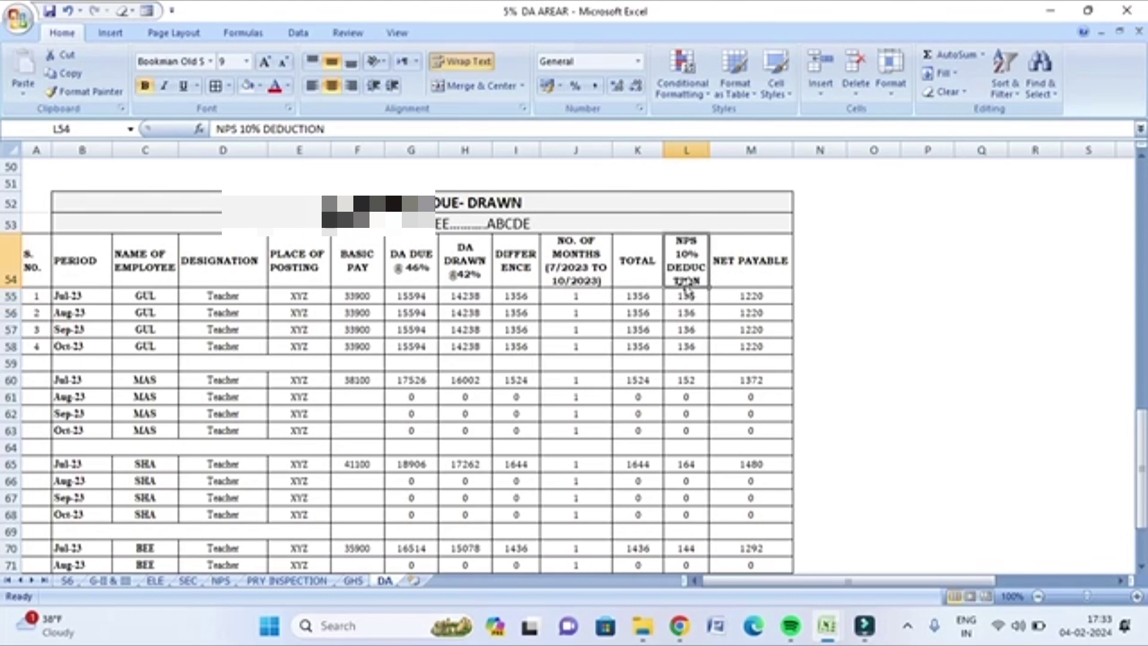
Try to re-enter the NPS 10% deduction formula in the first employee's July cell L55 and clear the cell
click(685, 301)
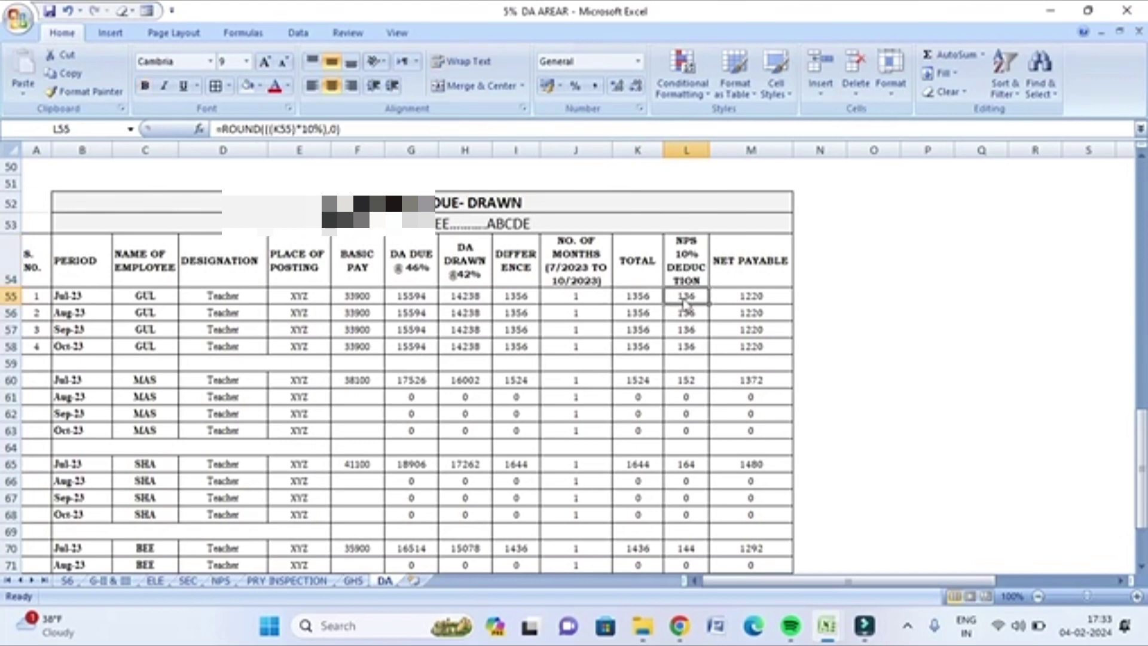
drag(378, 129, 133, 132)
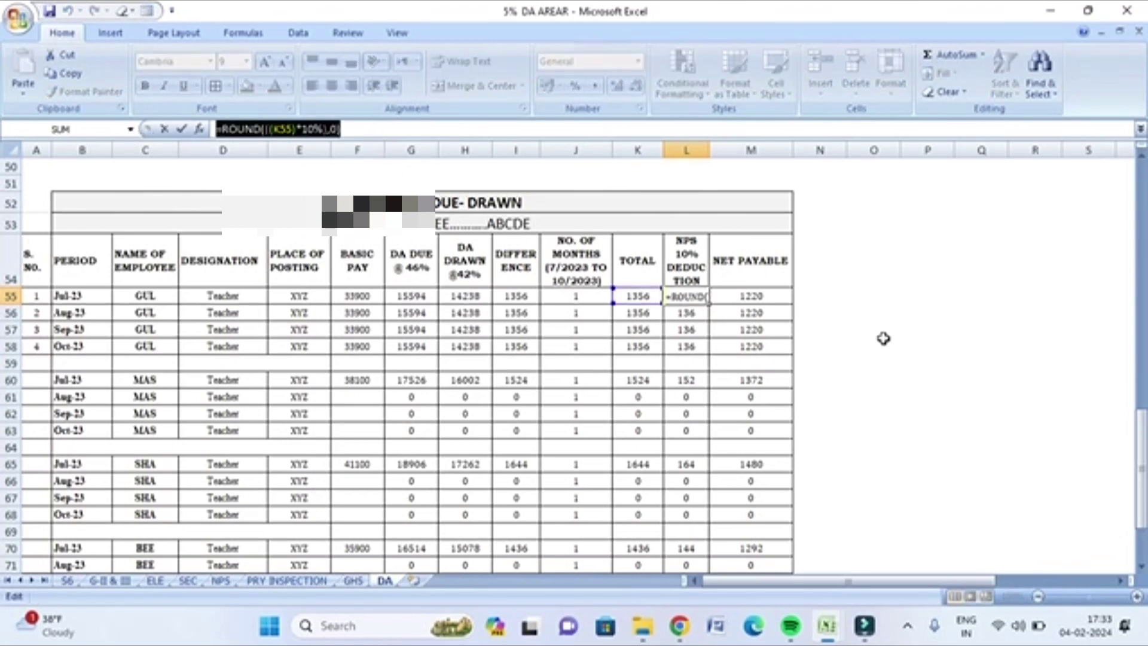
text(=)
click(879, 313)
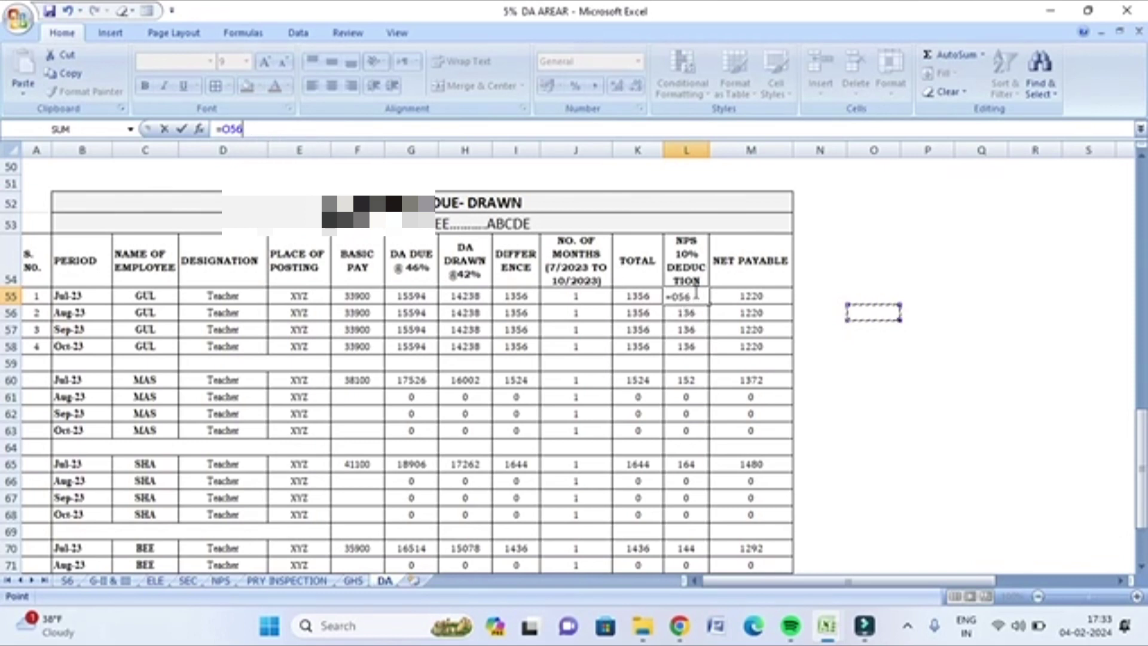
drag(692, 296, 666, 292)
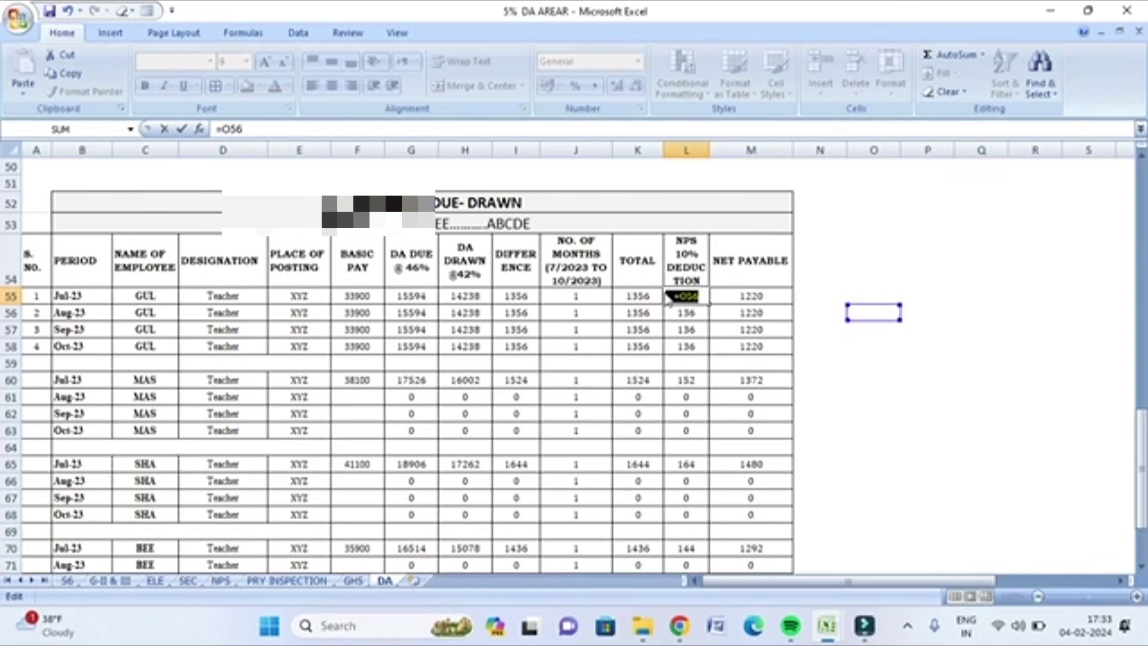
key(BackSpace)
click(819, 313)
Copy the NPS 10% deduction formula from the first employee's August cell L56 into July cell L55
click(684, 312)
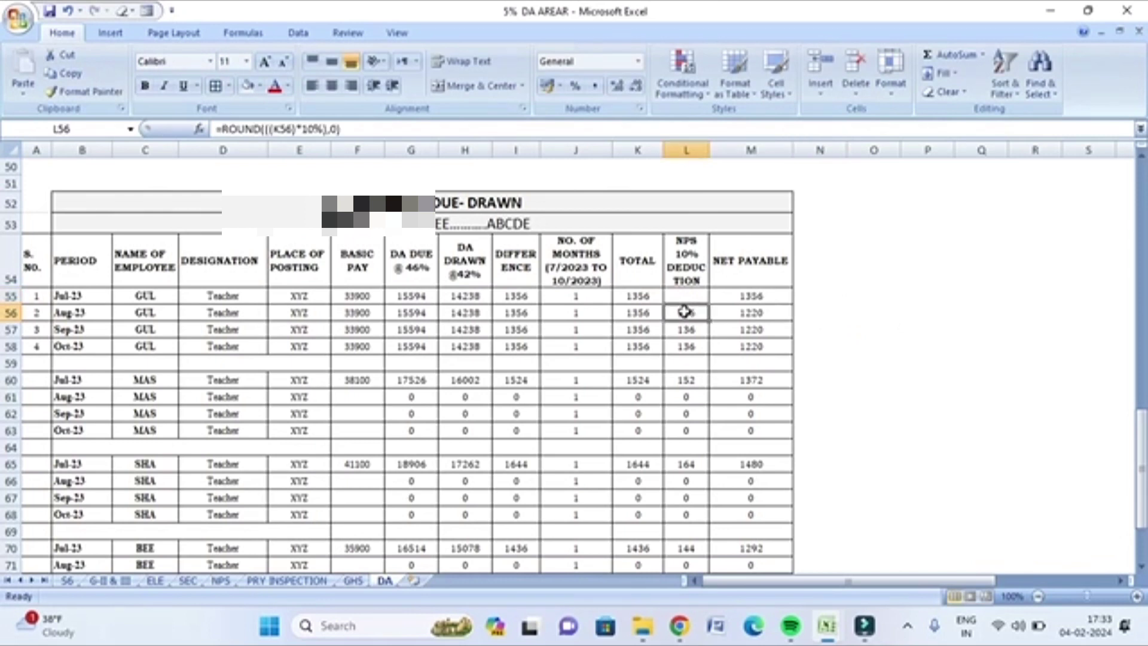
key(ctrl+c)
click(685, 294)
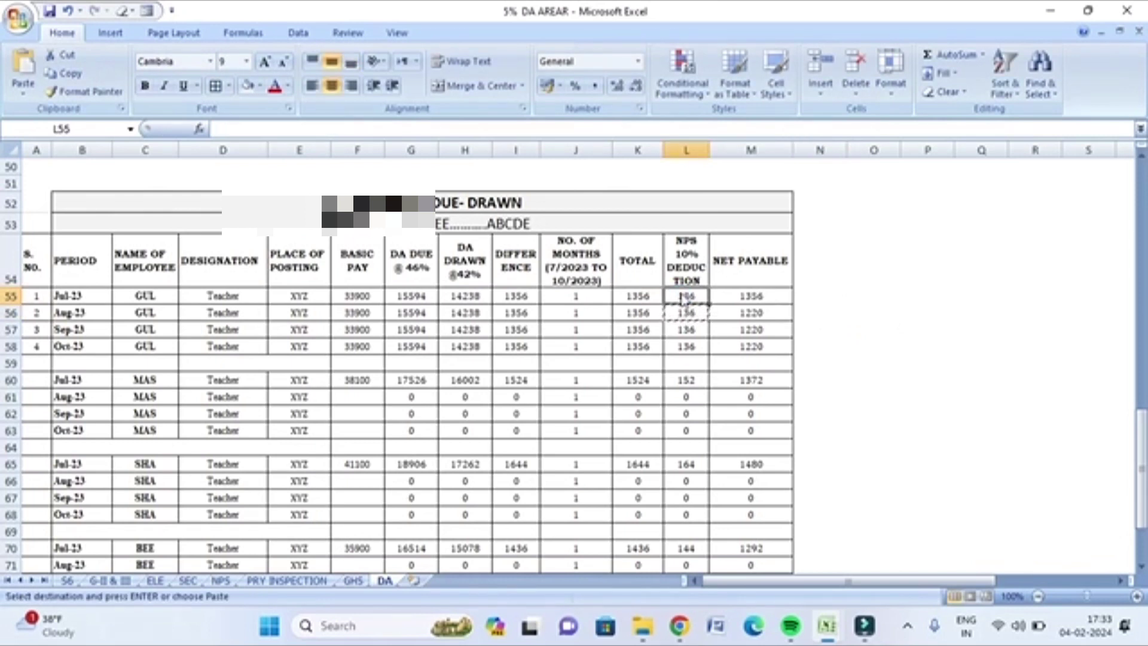
key(ctrl+v)
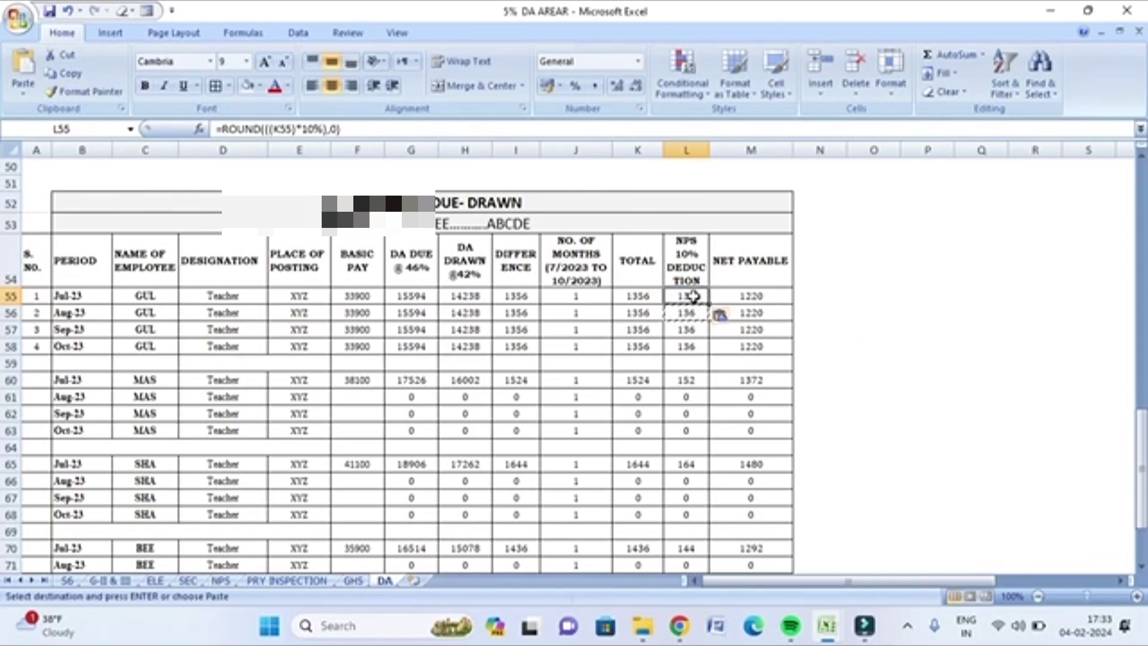
Examine the first employee's July total, NPS deduction, net payable, basic pay and DA difference cells
click(638, 298)
click(678, 297)
click(741, 296)
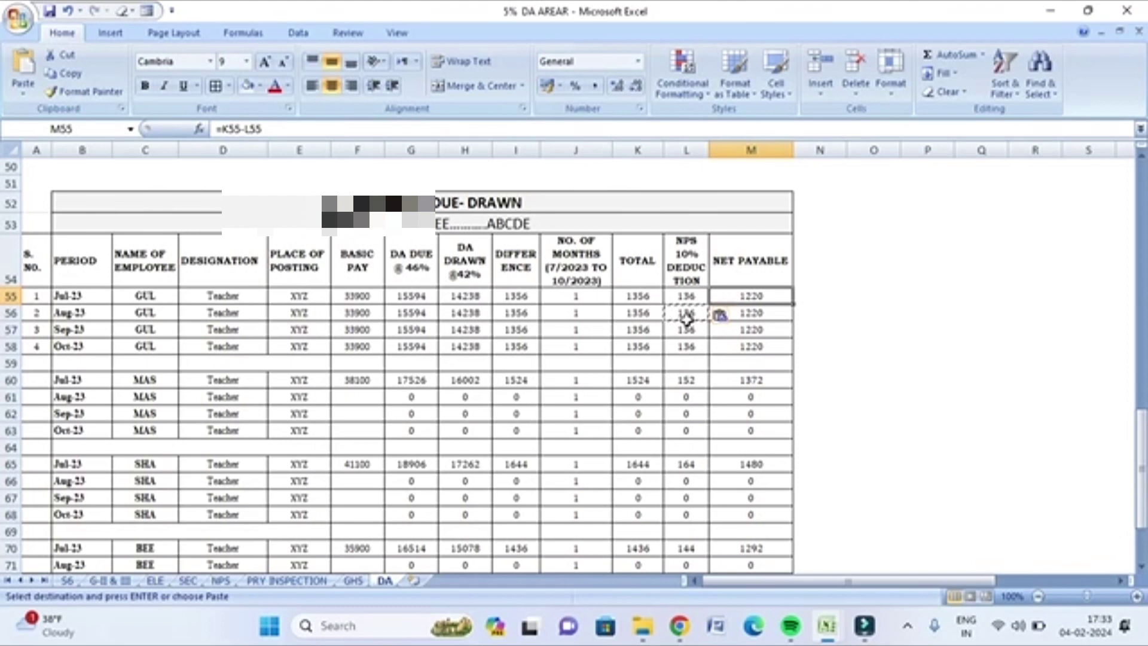
click(367, 297)
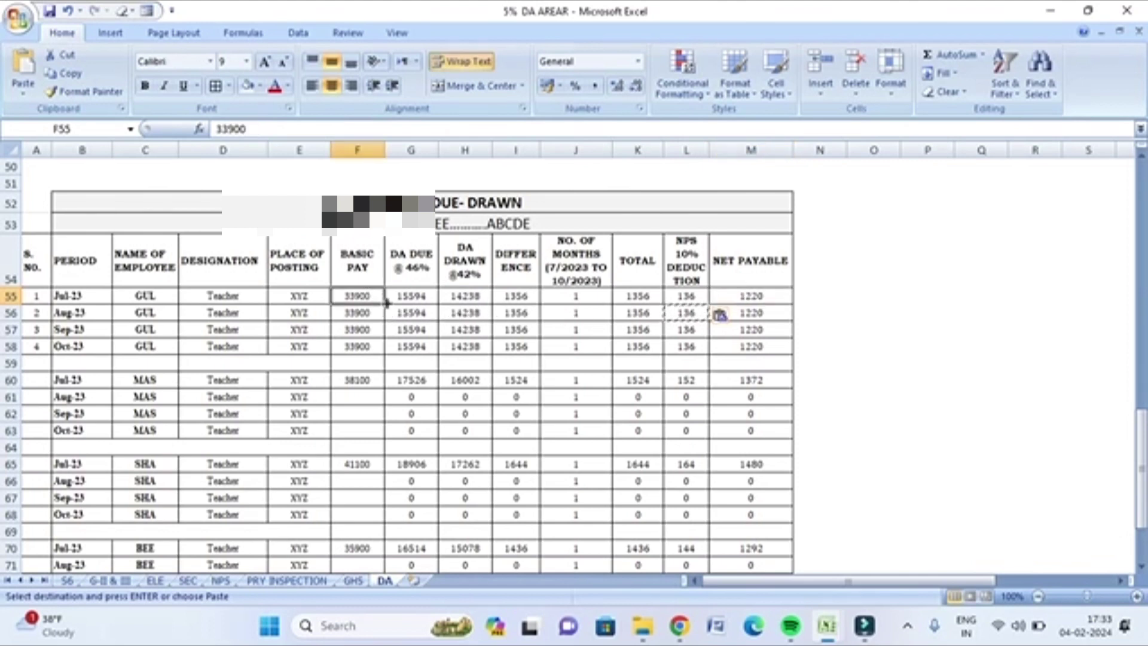
click(519, 295)
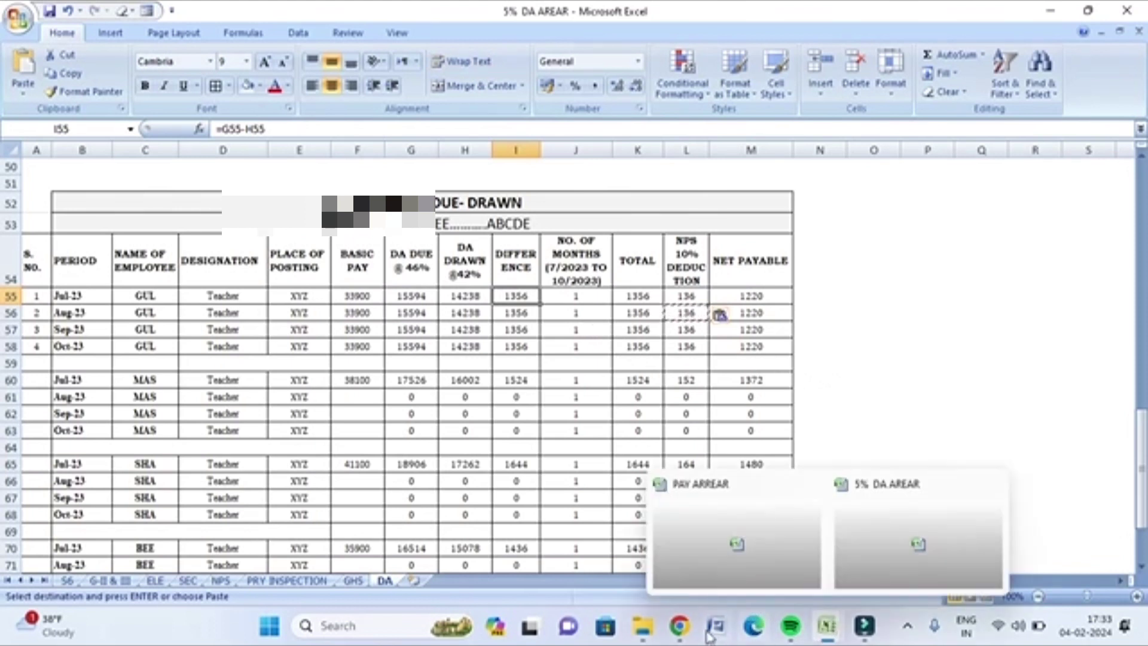
Switch to PaySys in Chrome and set the employee's DA to 1356 for July, August, September and October 2023
mouse_move(680, 627)
click(707, 569)
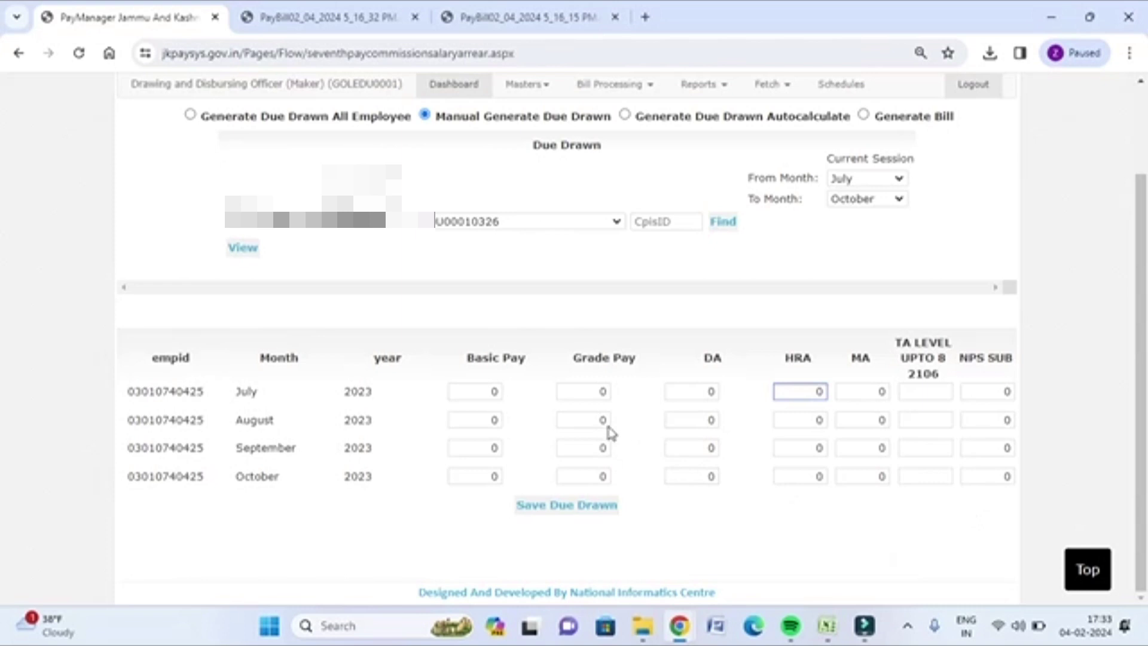
double_click(713, 391)
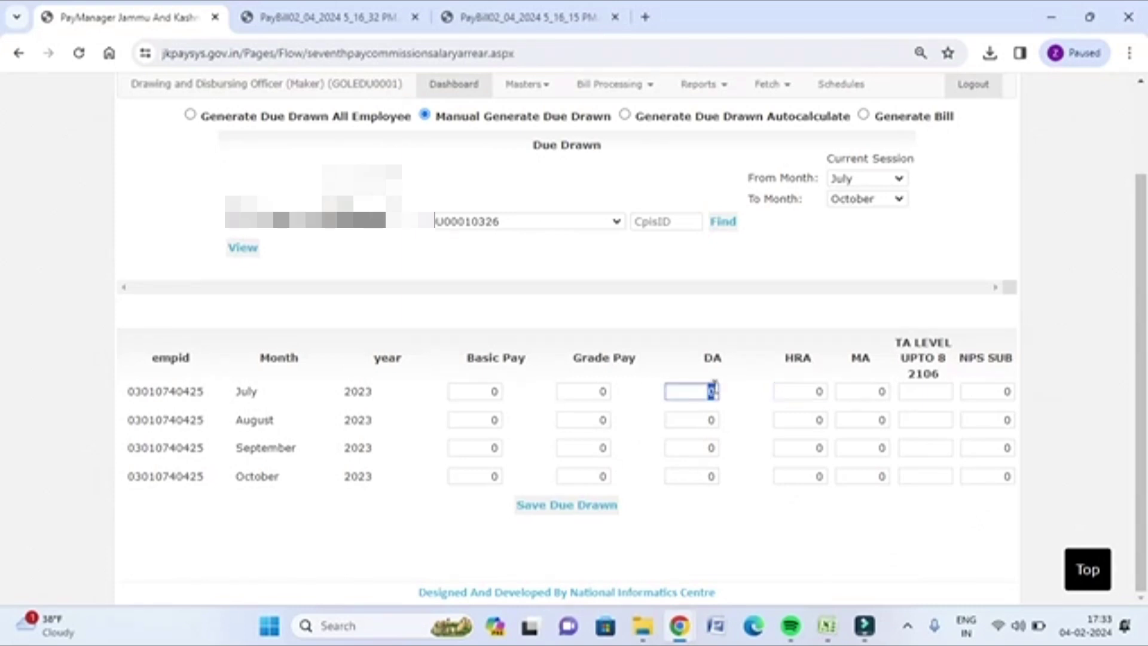
text(1356)
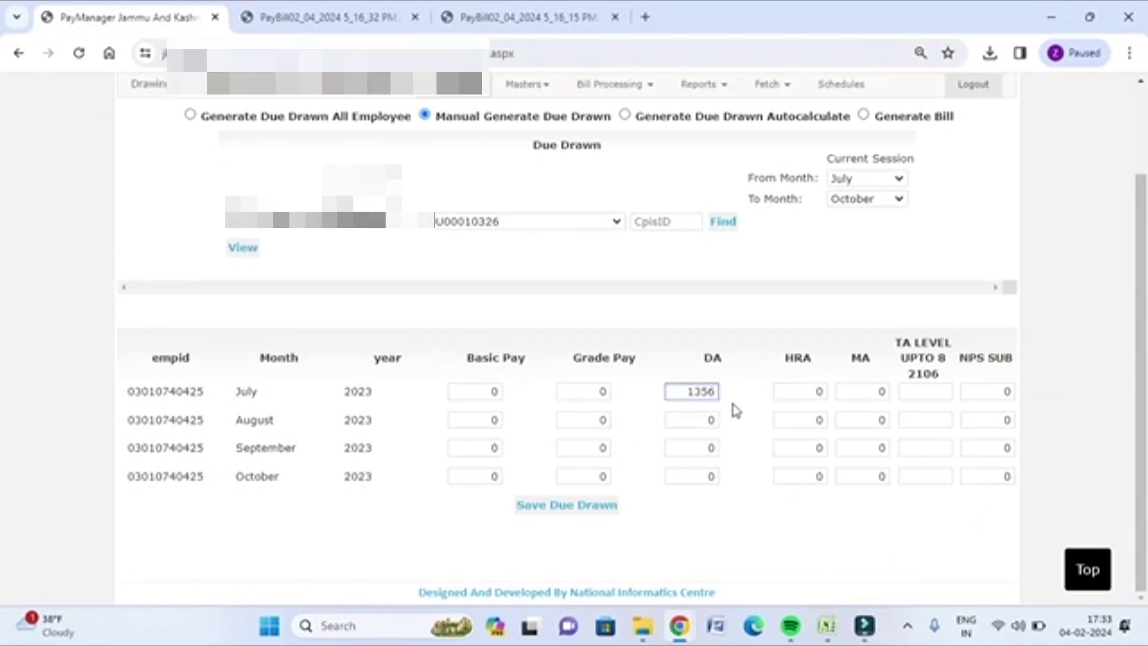
click(732, 383)
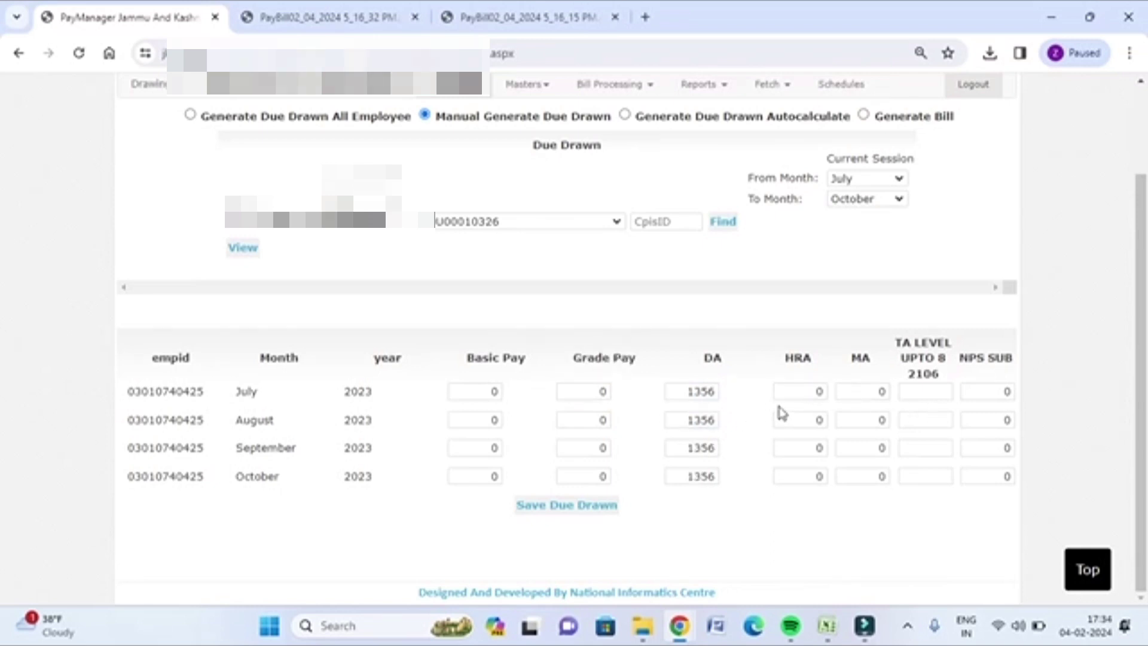
Check the first employee's monthly NPS 10% deduction in the 5% DA AREAR workbook and return to PaySys in Chrome
mouse_move(825, 637)
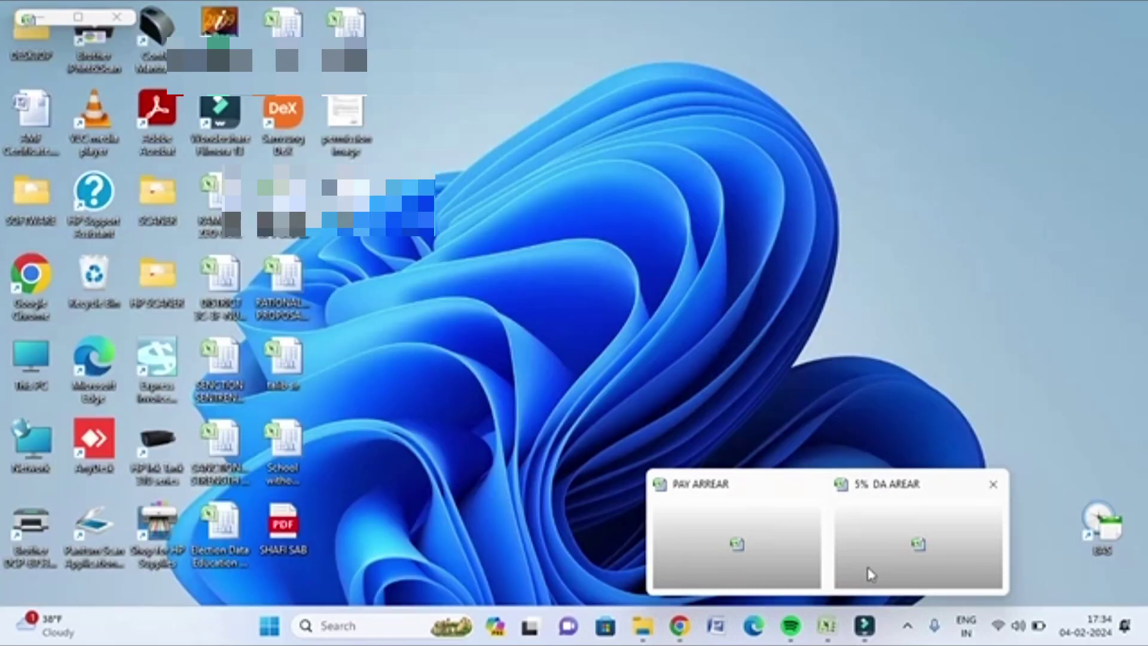
click(871, 576)
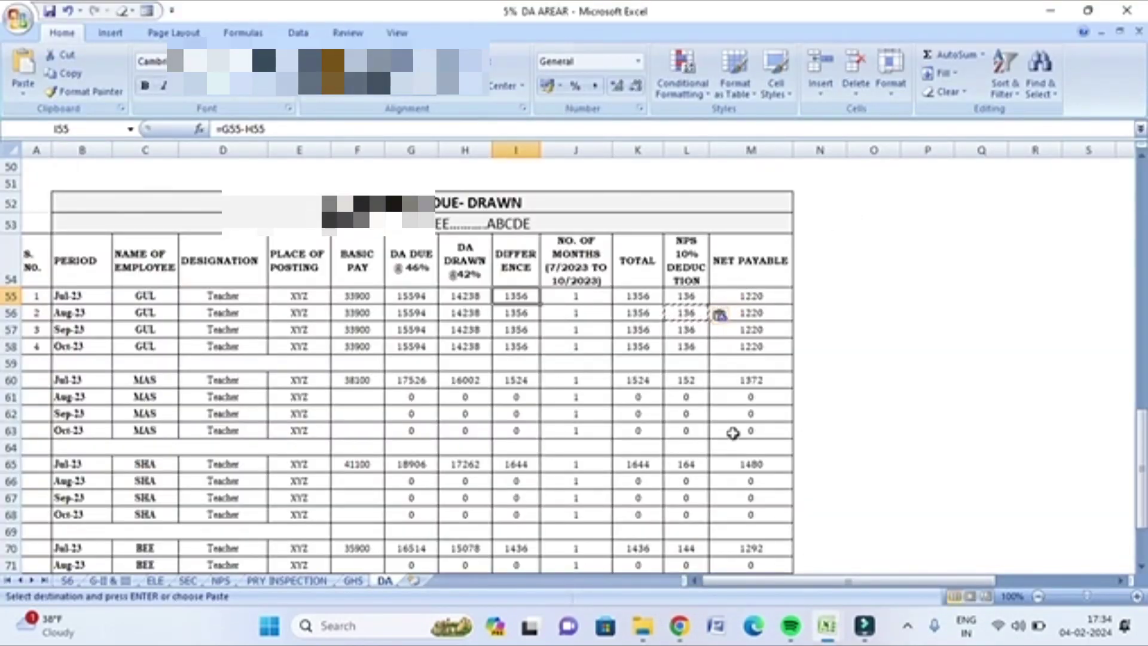
mouse_move(775, 628)
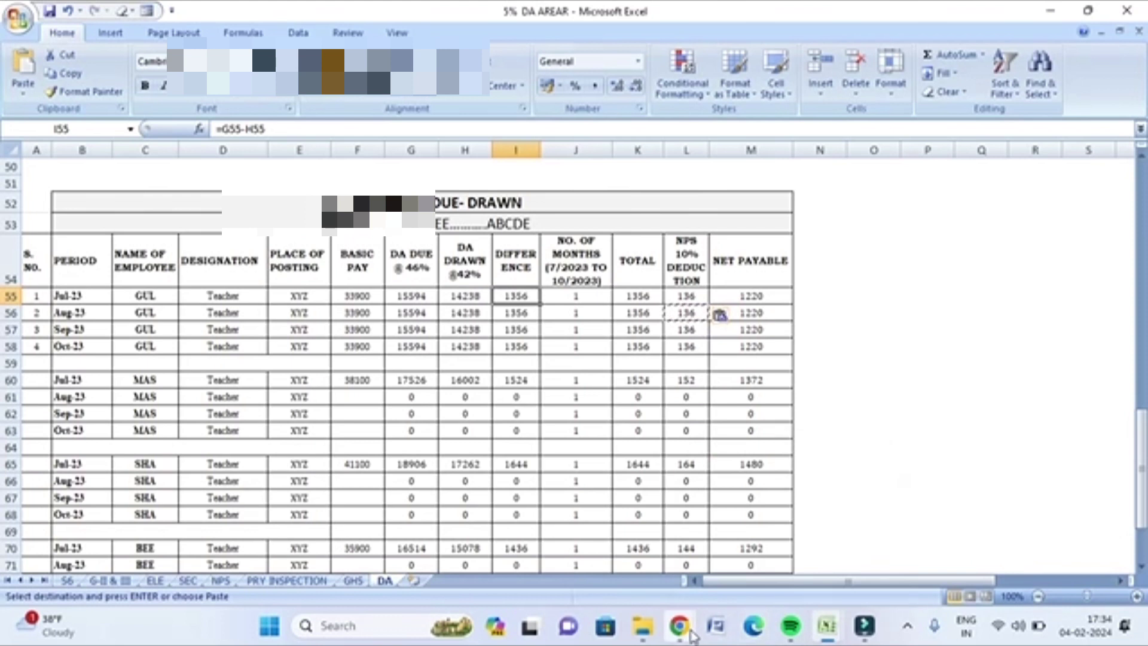
mouse_move(680, 626)
click(778, 565)
Set NPS SUB to 136 for all four months from July to October 2023 and save the employee's due-drawn
click(1003, 392)
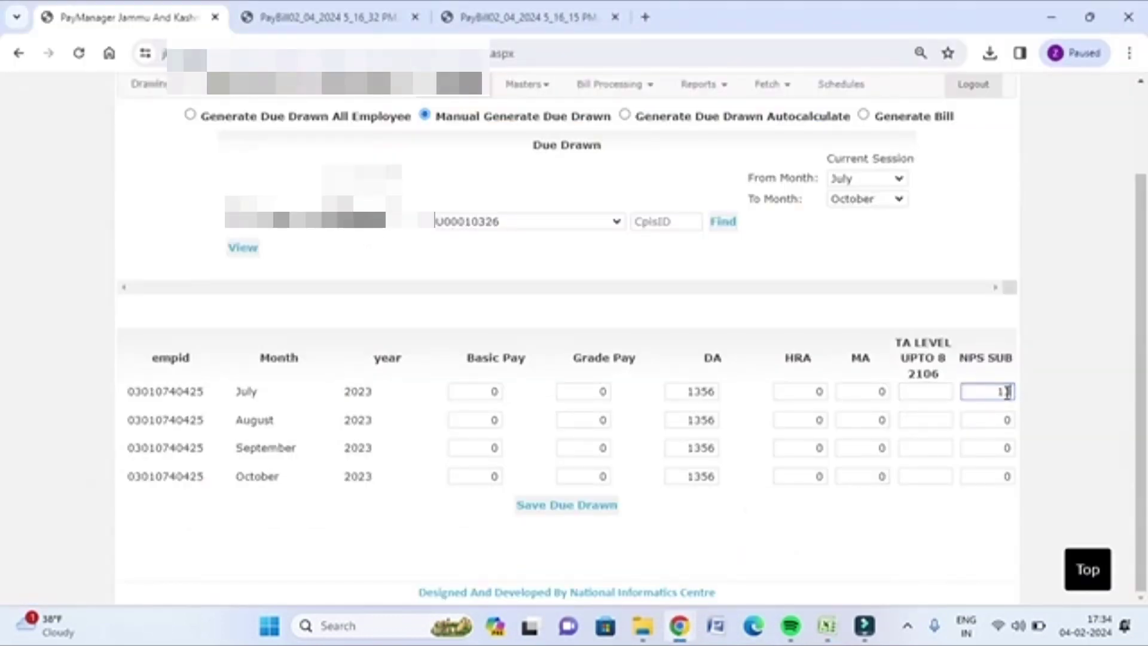
click(936, 522)
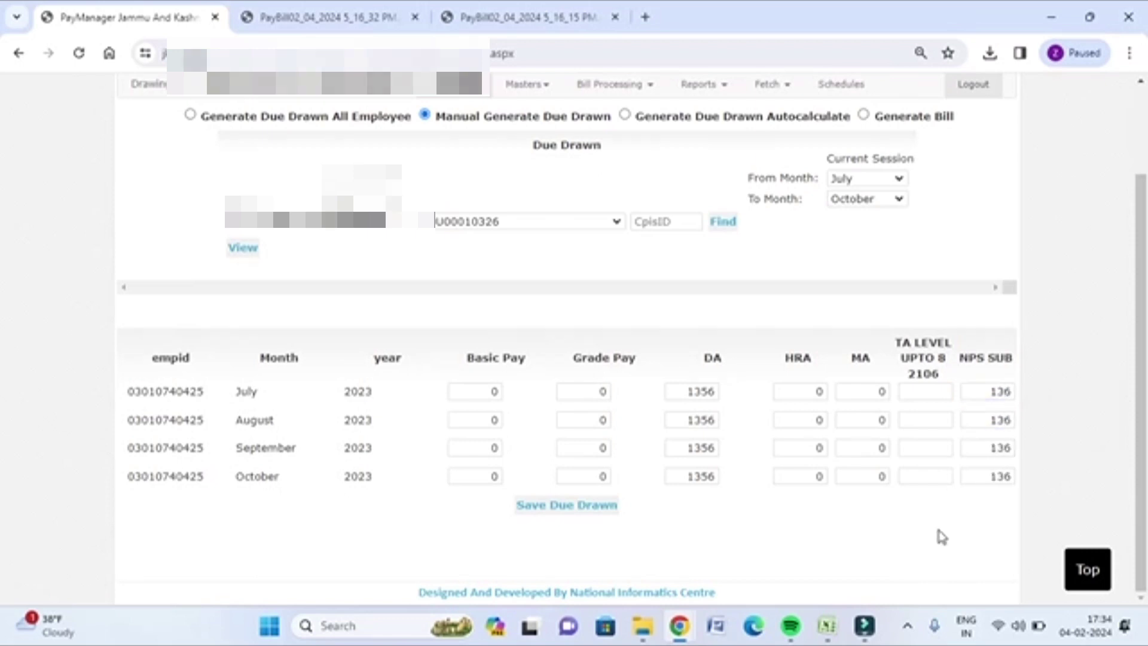
click(567, 515)
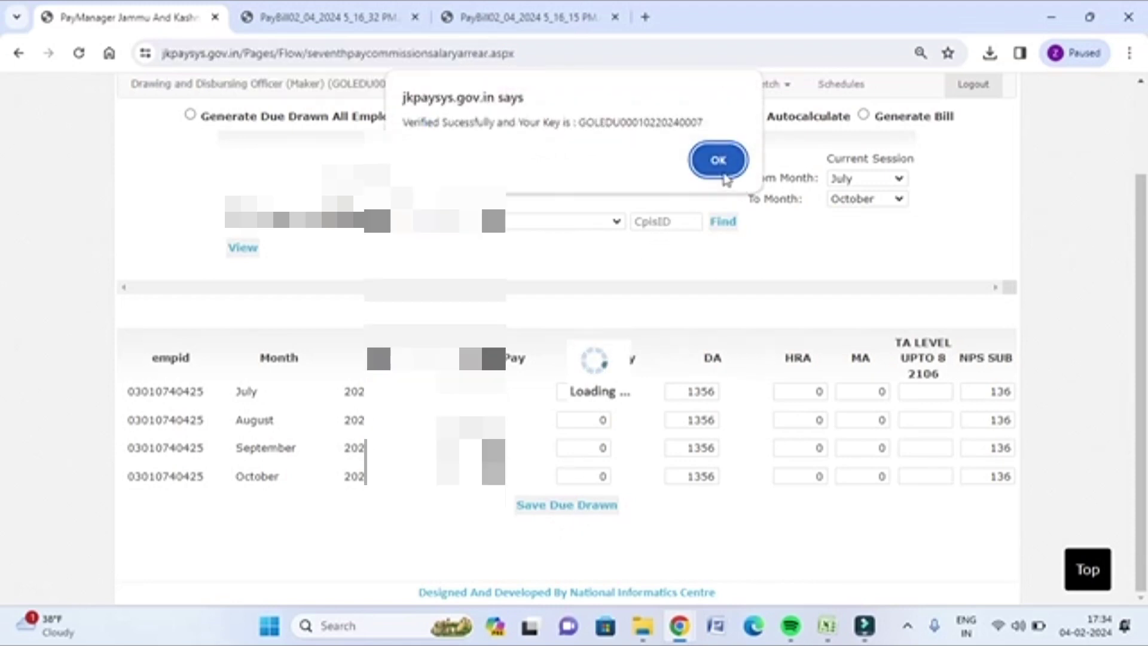
click(720, 170)
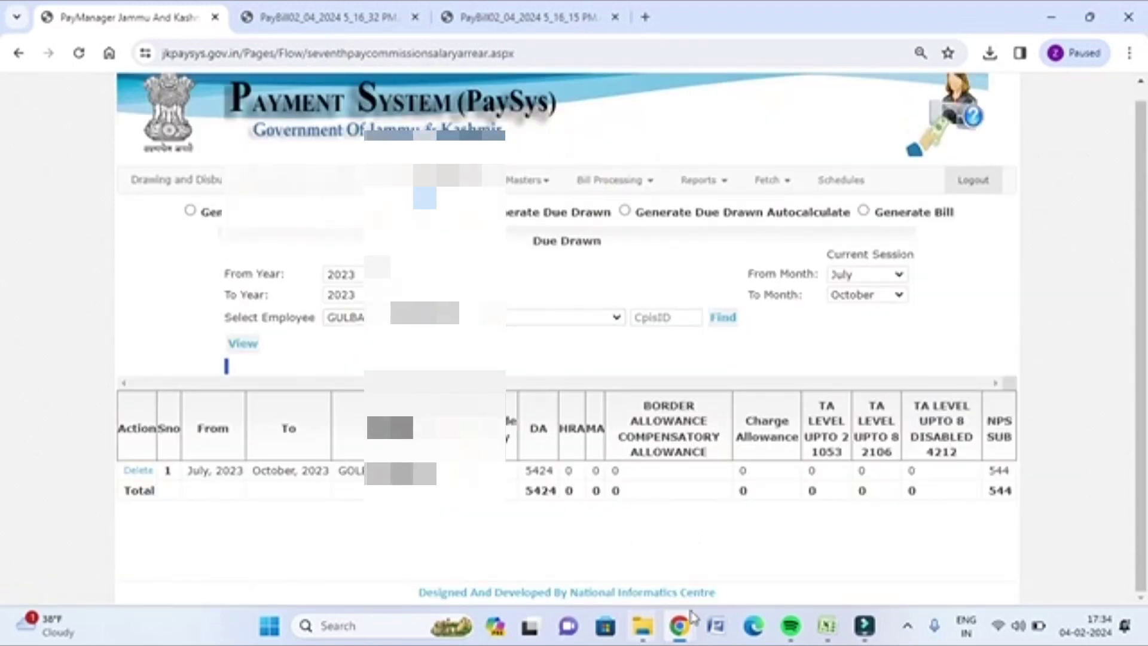
Close the PAY ARREAR workbook and switch to the 5% DA AREAR workbook in Excel
mouse_move(827, 624)
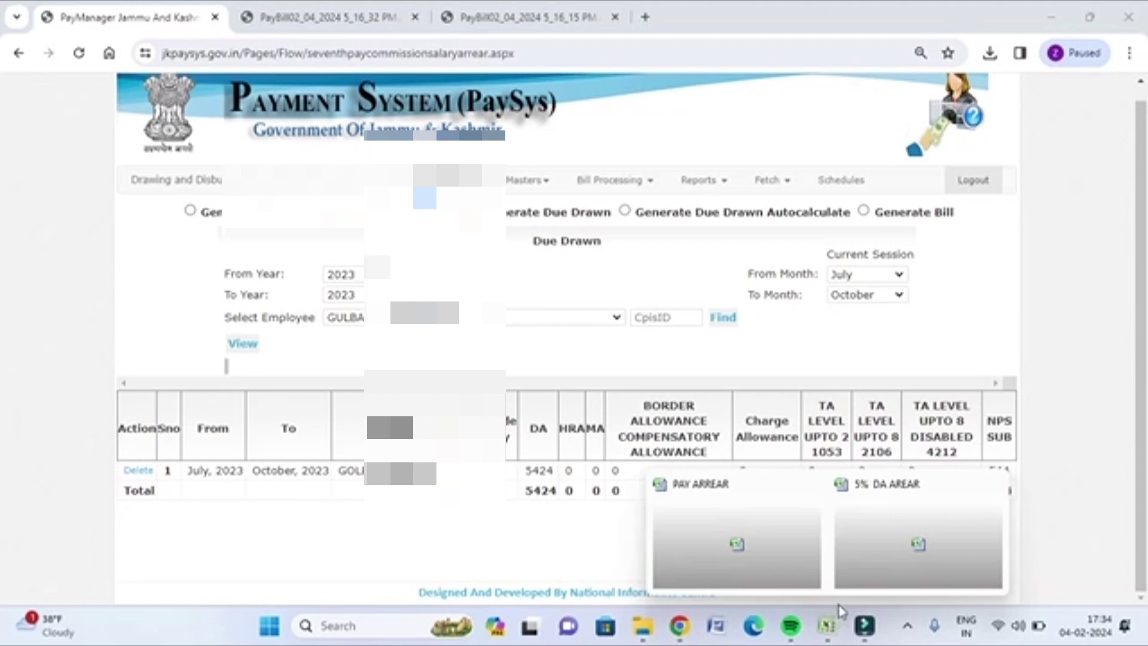
click(811, 487)
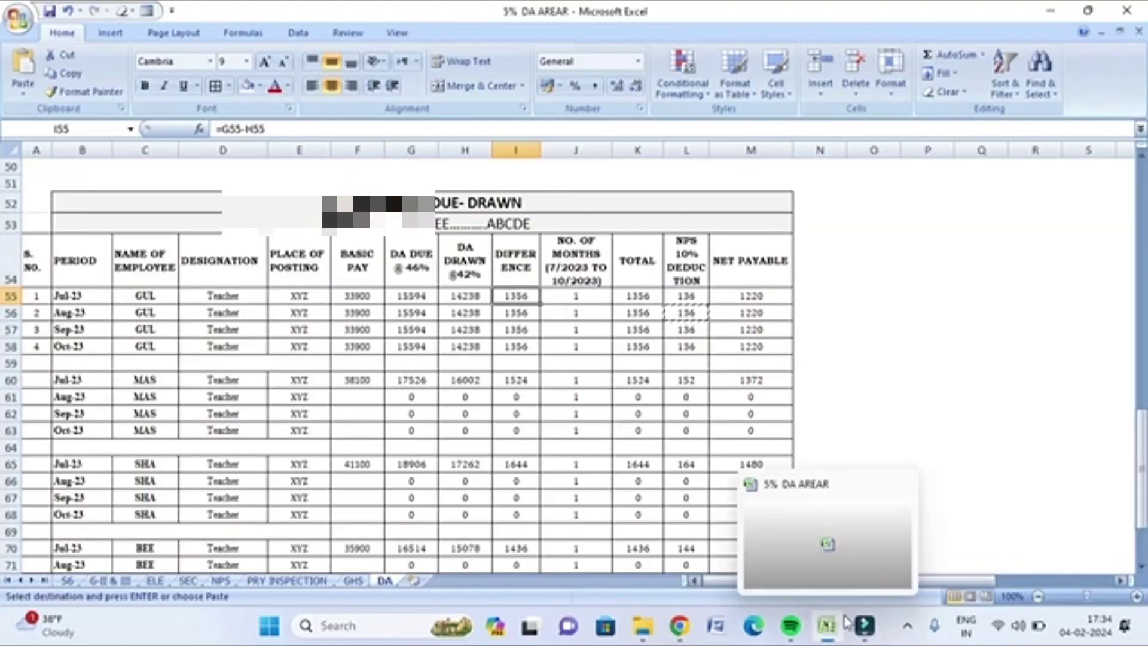
click(853, 541)
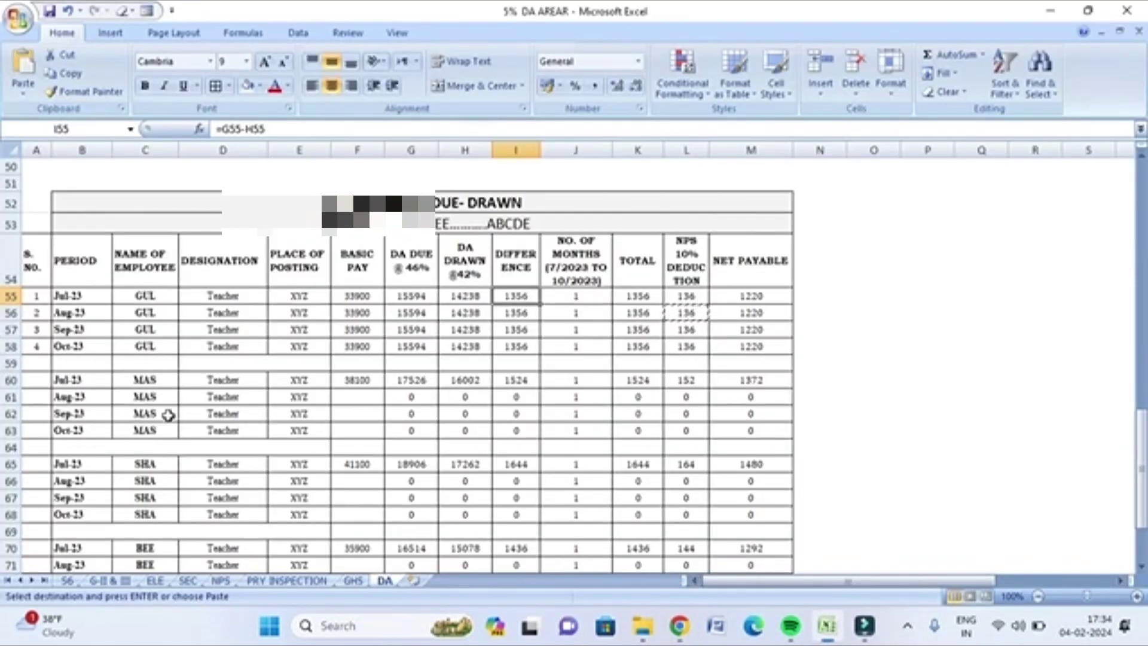
Copy the August to October basic pay formulas from F56:F58 into the second employee's F61:F63 and check the July DA difference
drag(357, 309, 357, 339)
key(ctrl+c)
drag(361, 397, 732, 434)
key(ctrl+v)
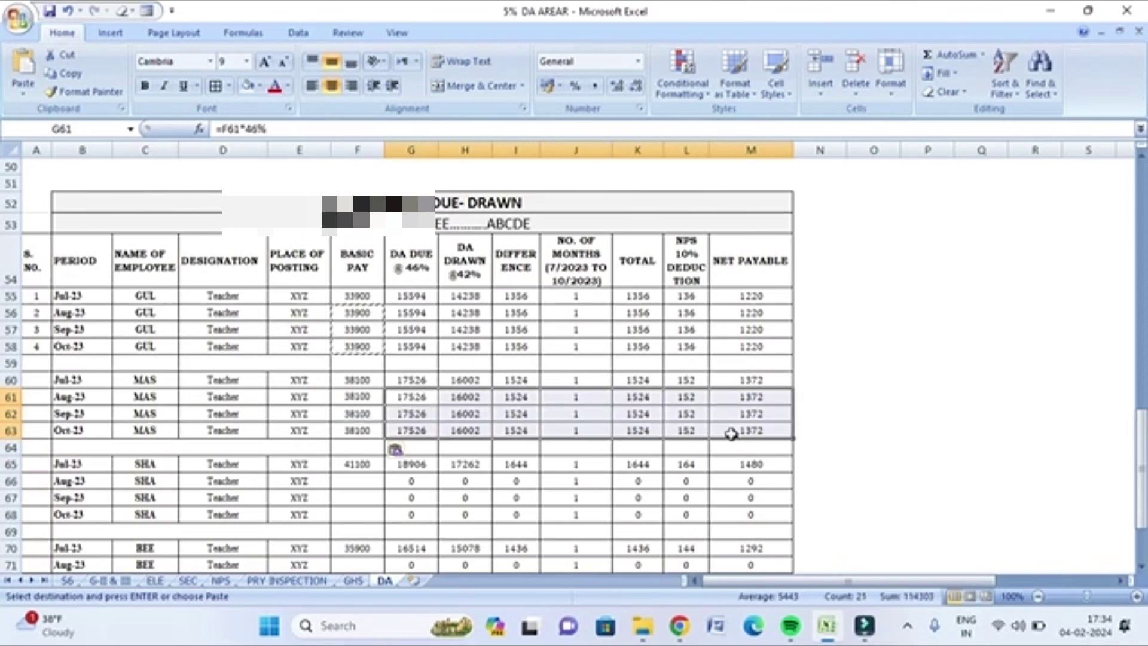
click(915, 399)
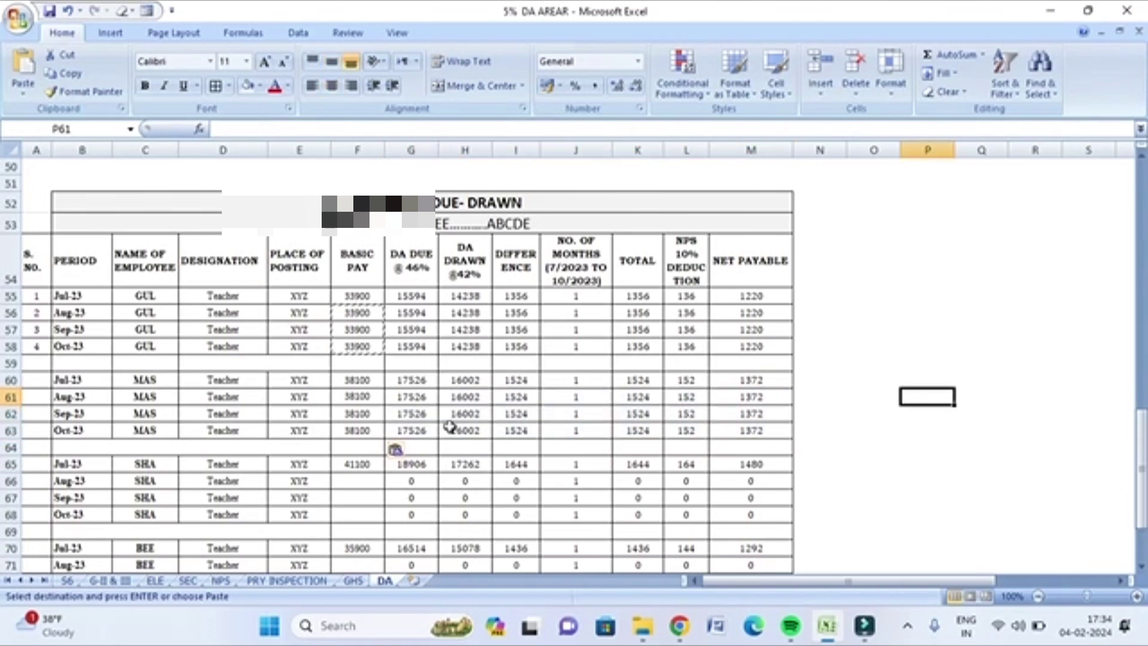
scroll(359, 400, down, 1)
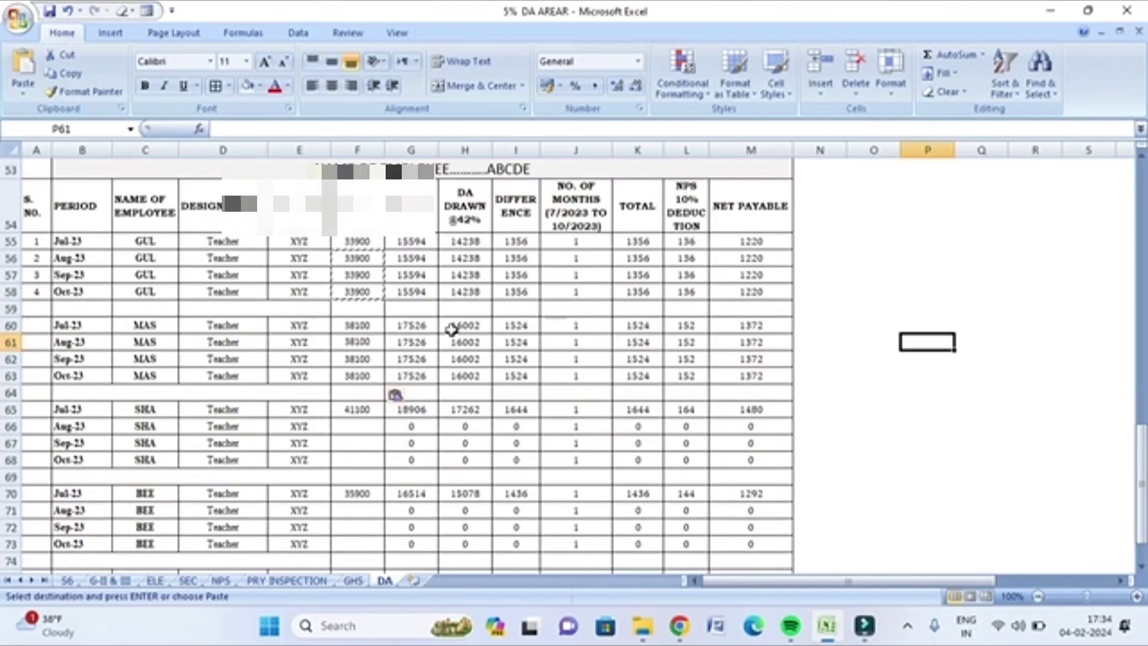
click(514, 325)
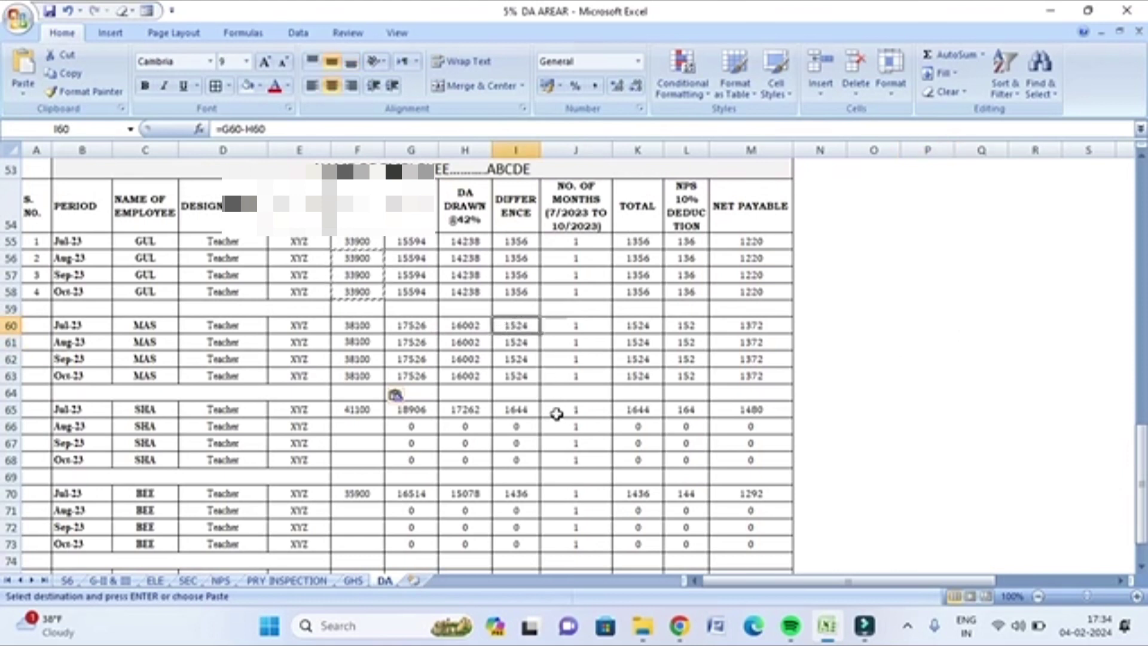
Switch to PaySys in Chrome, select the second employee and load the July to October due-drawn entry table
mouse_move(824, 625)
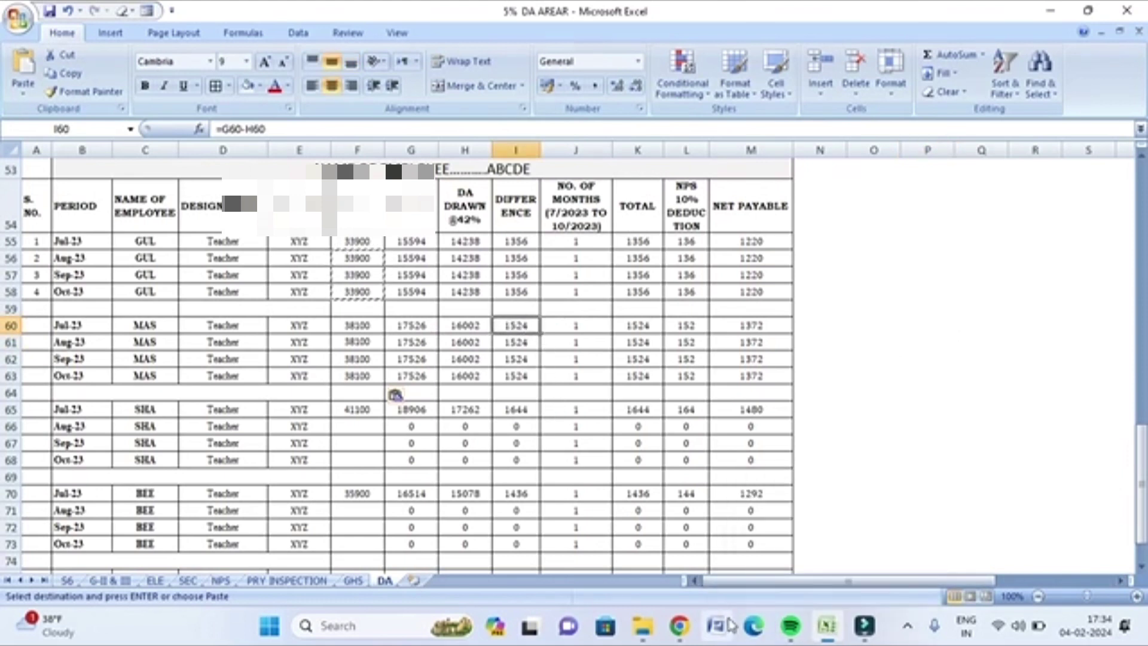
mouse_move(679, 625)
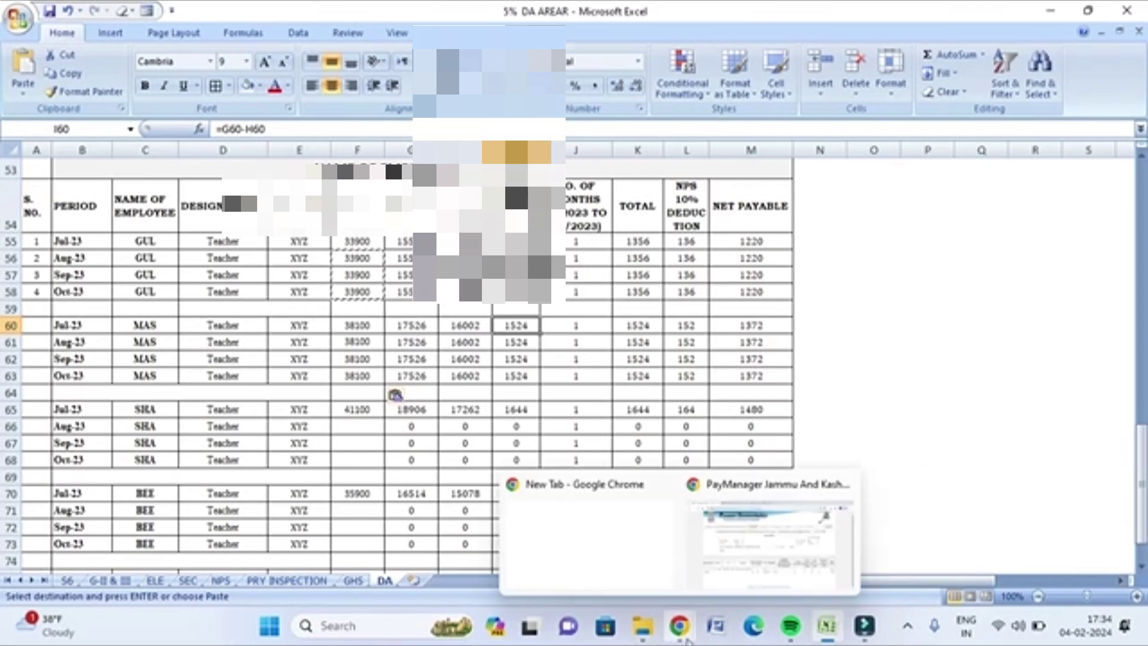
click(863, 525)
click(454, 318)
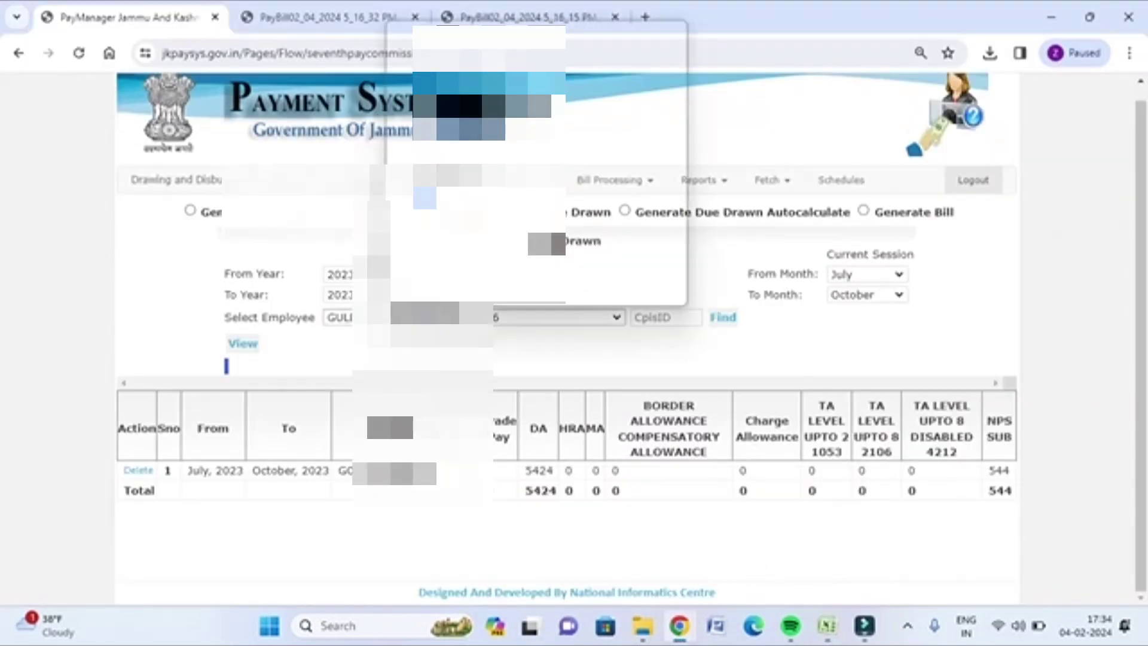
text(mo)
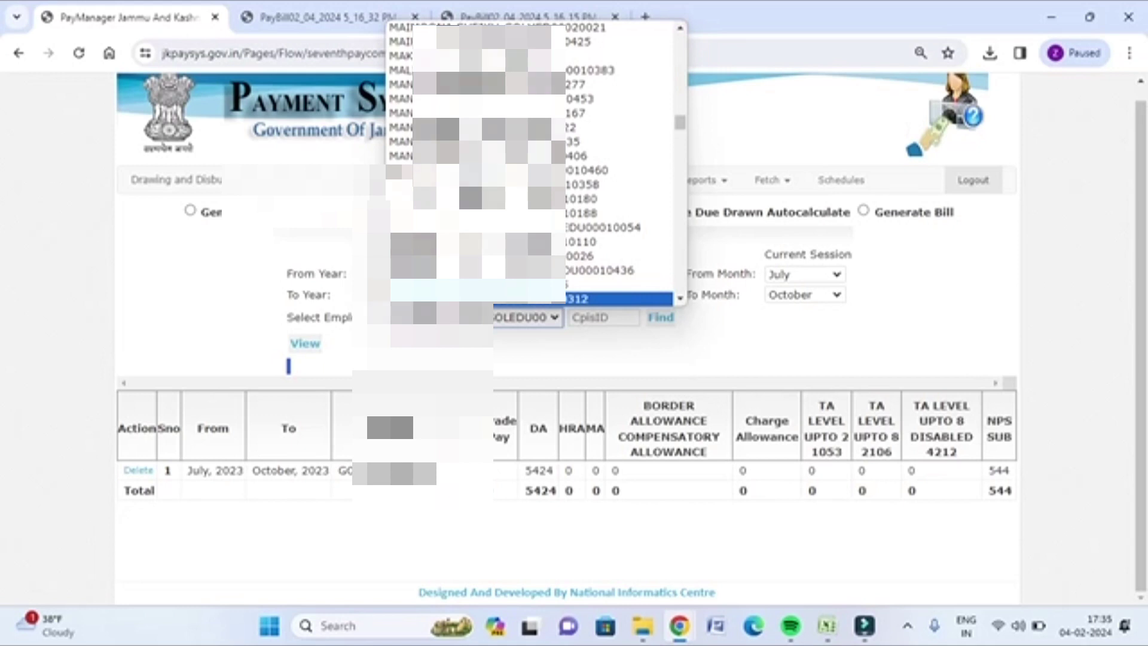
key(Return)
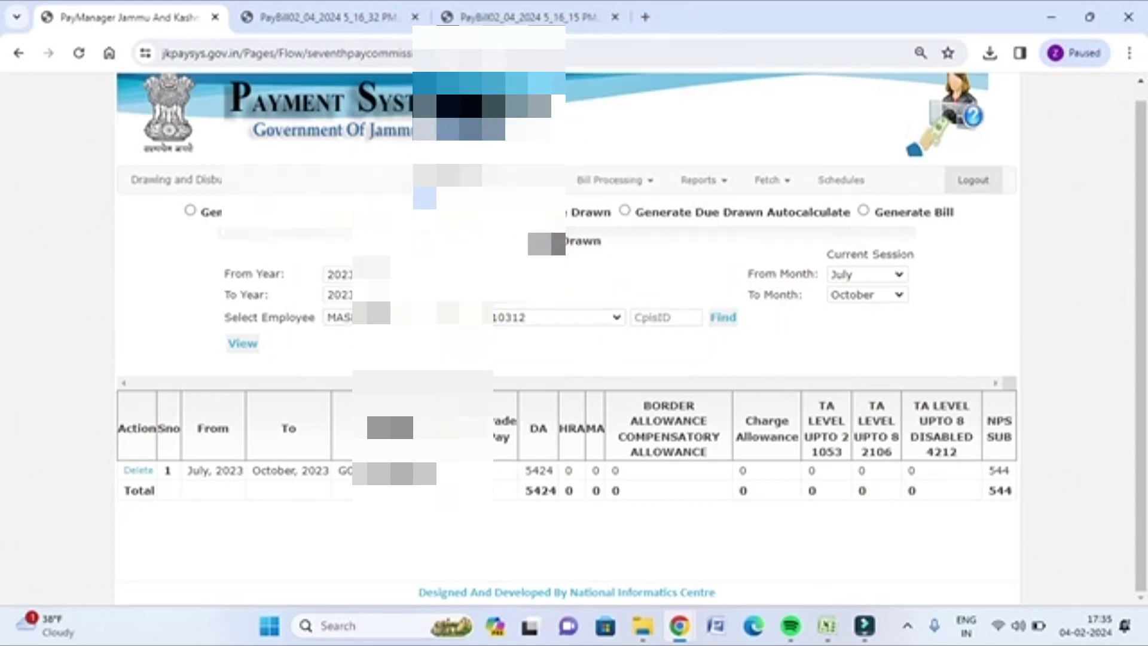
click(246, 344)
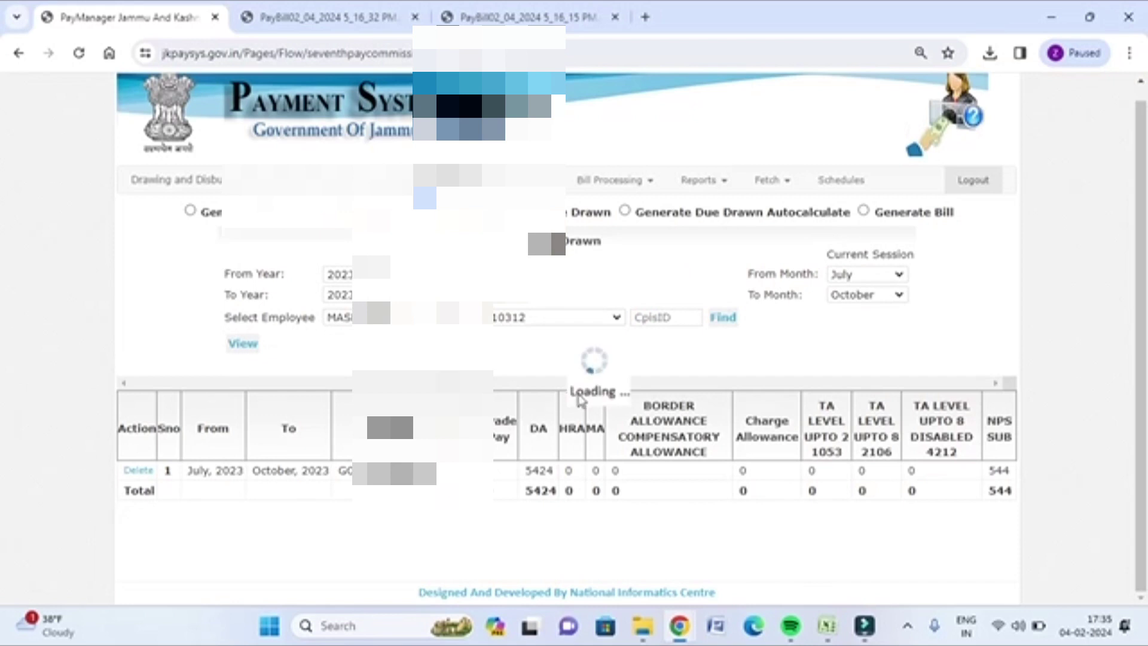
scroll(508, 412, down, 4)
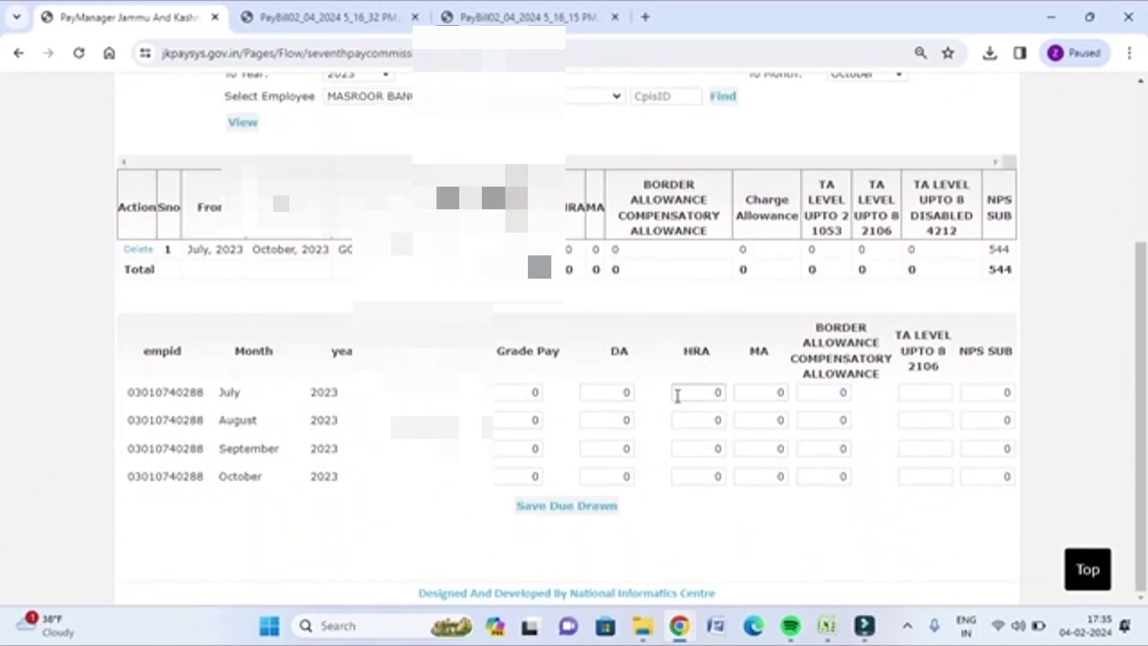
Check the second employee's DA difference in Excel and set DA to 1524 for July to October 2023 in PaySys
click(827, 625)
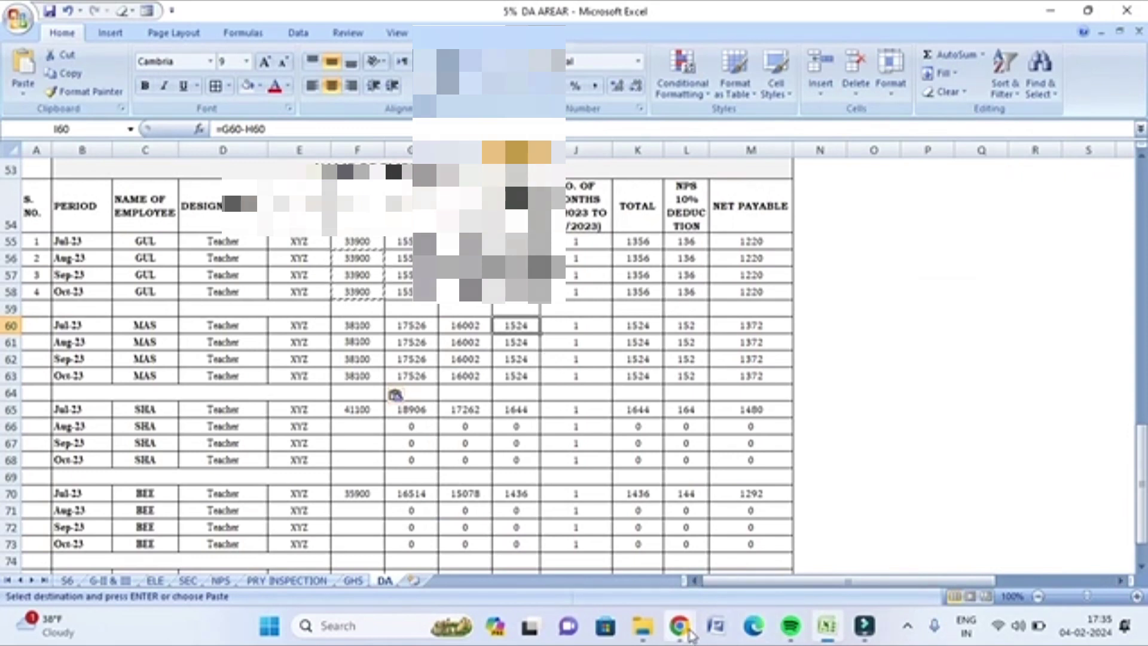
click(679, 625)
click(728, 540)
click(623, 392)
double_click(633, 391)
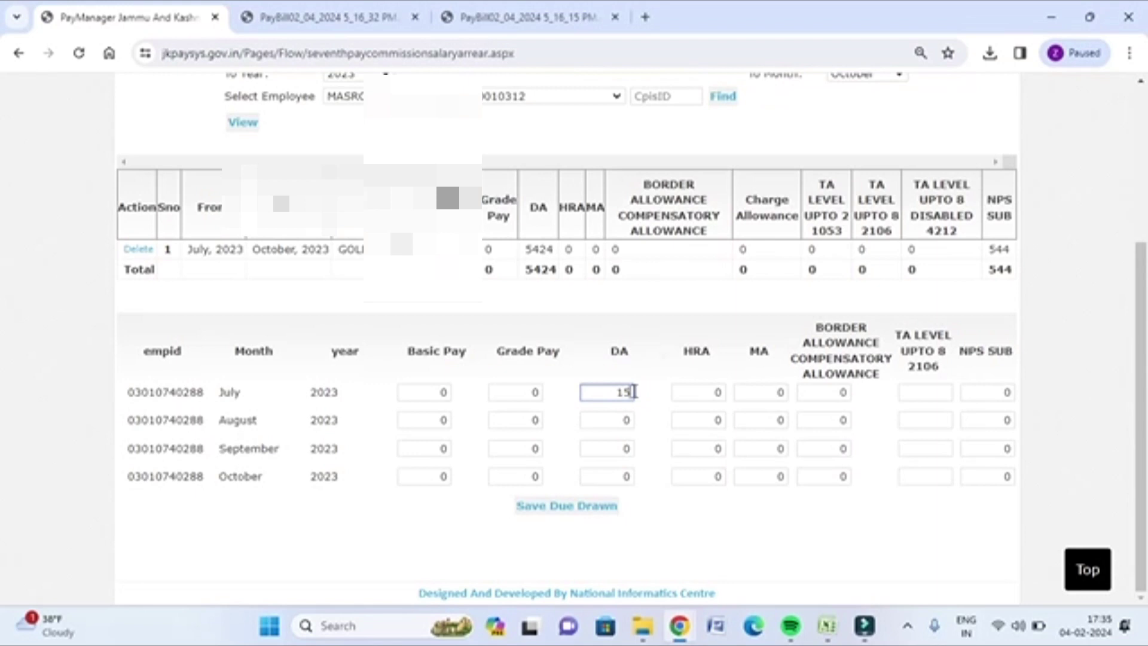
click(736, 564)
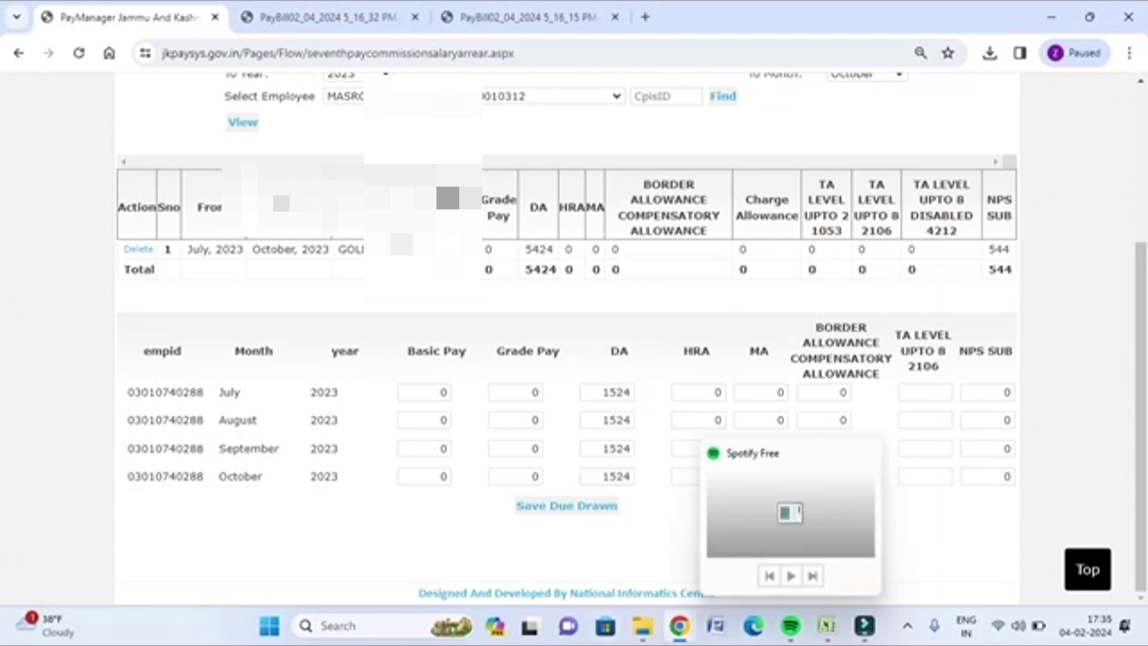
Check the NPS deduction in Excel, set NPS SUB to 152 for all four months and save the second employee's due-drawn
click(826, 627)
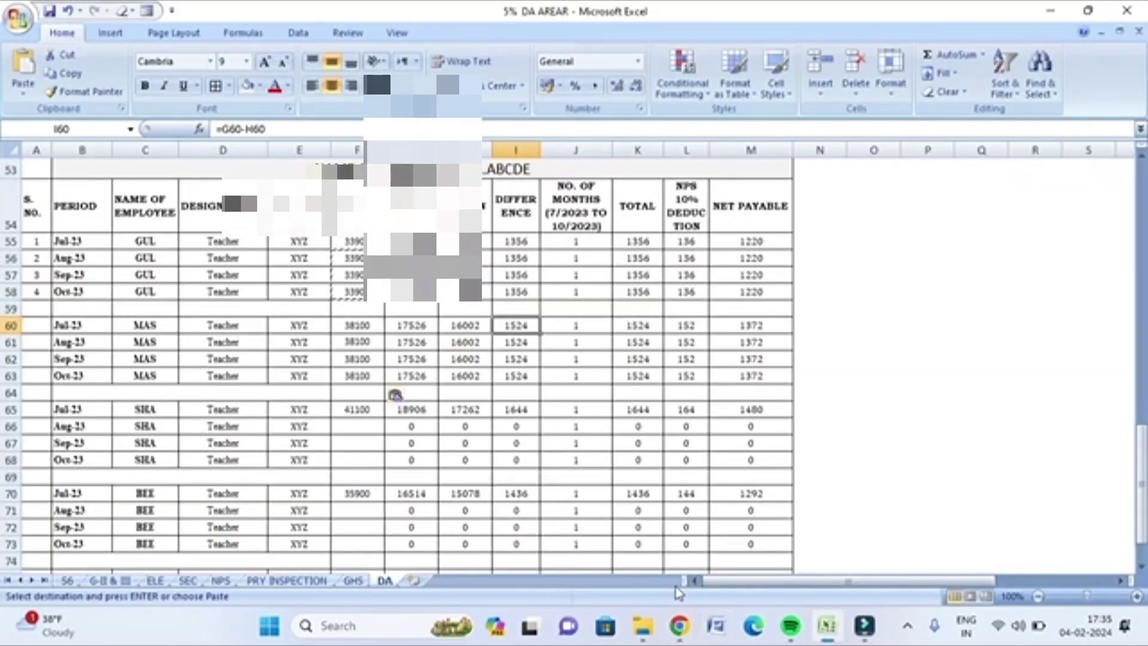
mouse_move(681, 627)
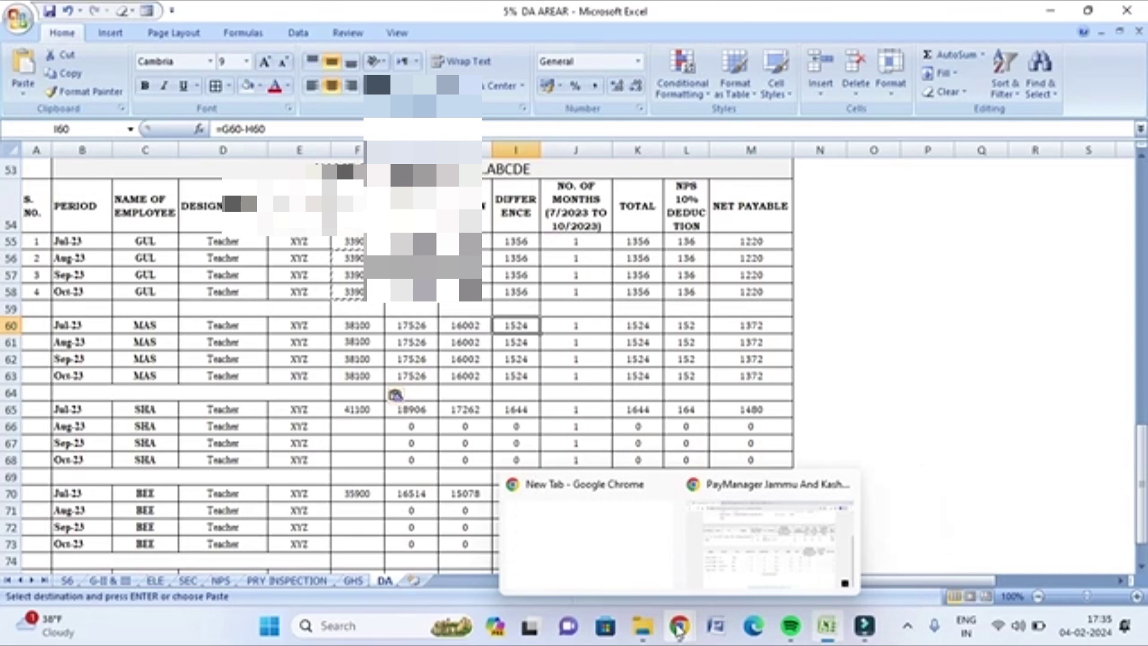
click(747, 562)
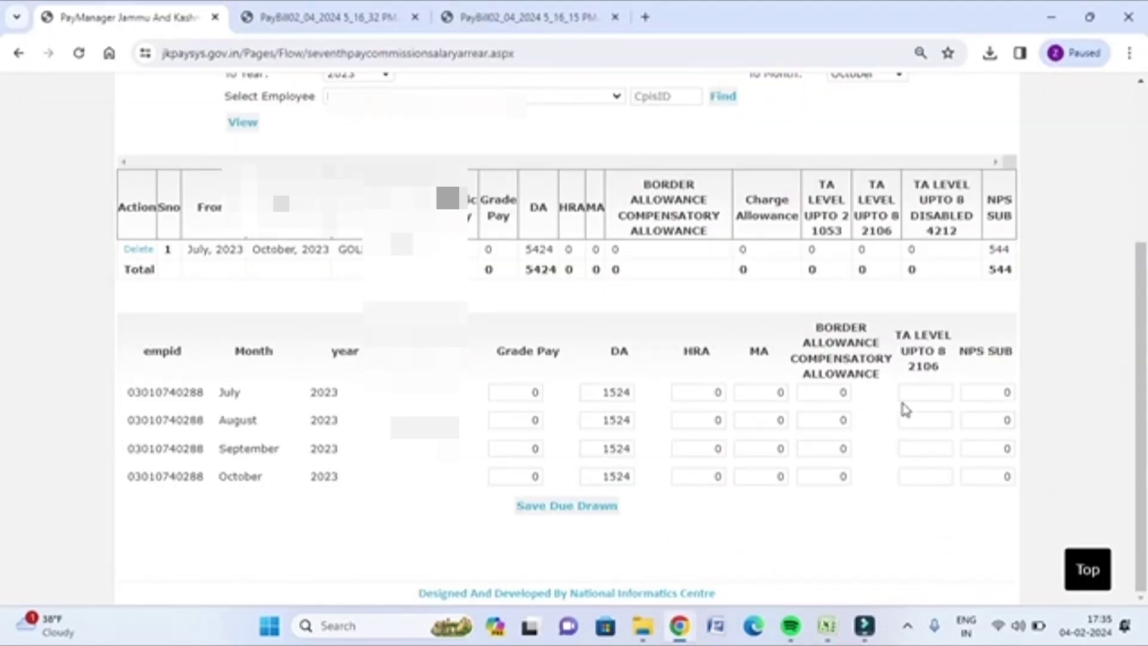
double_click(1008, 392)
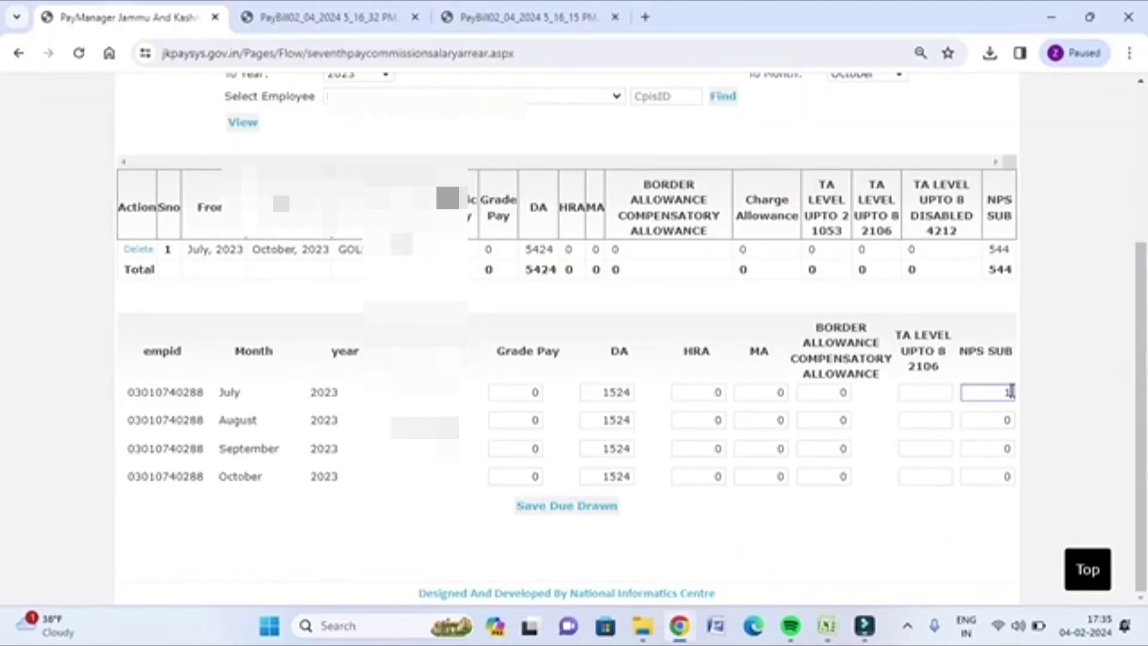
click(962, 534)
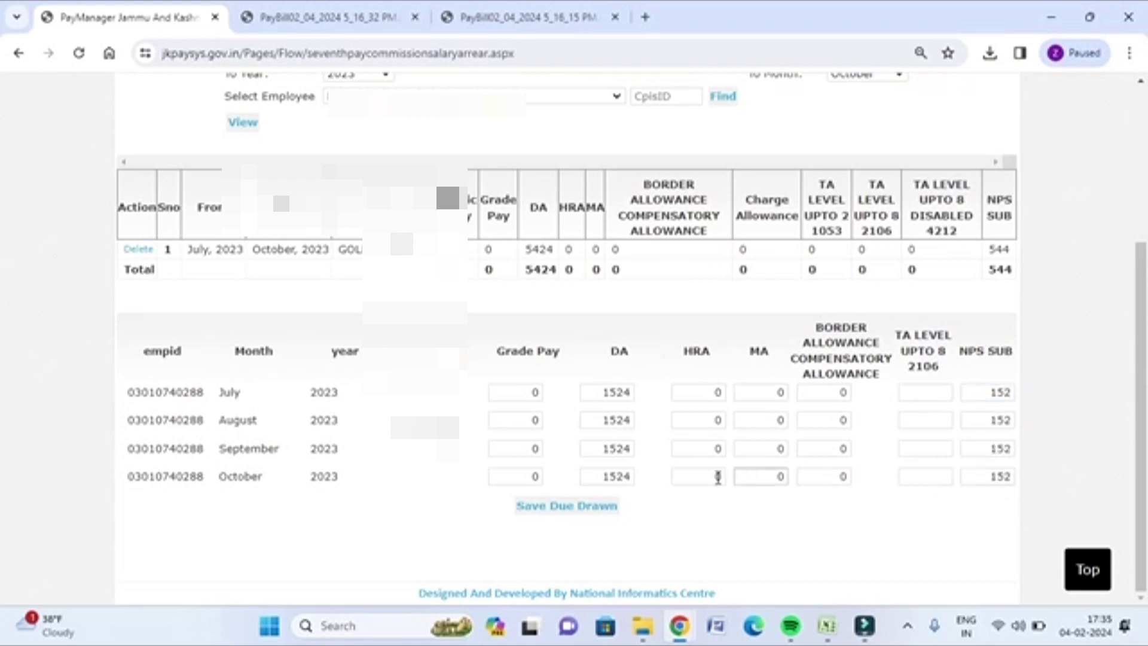
click(569, 510)
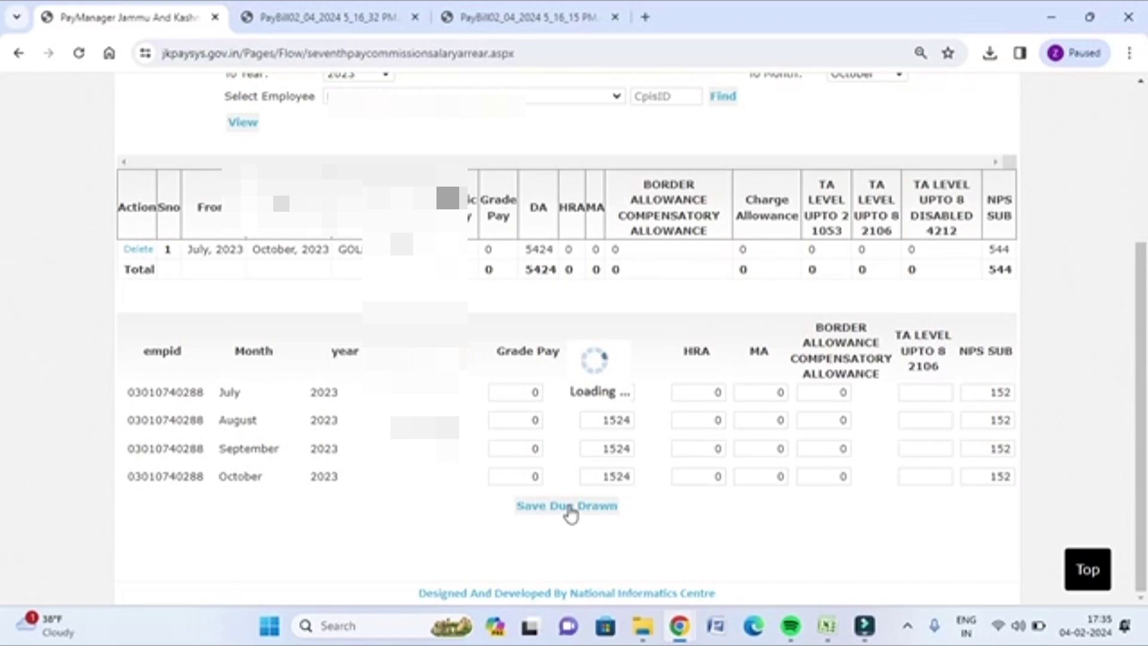
click(720, 159)
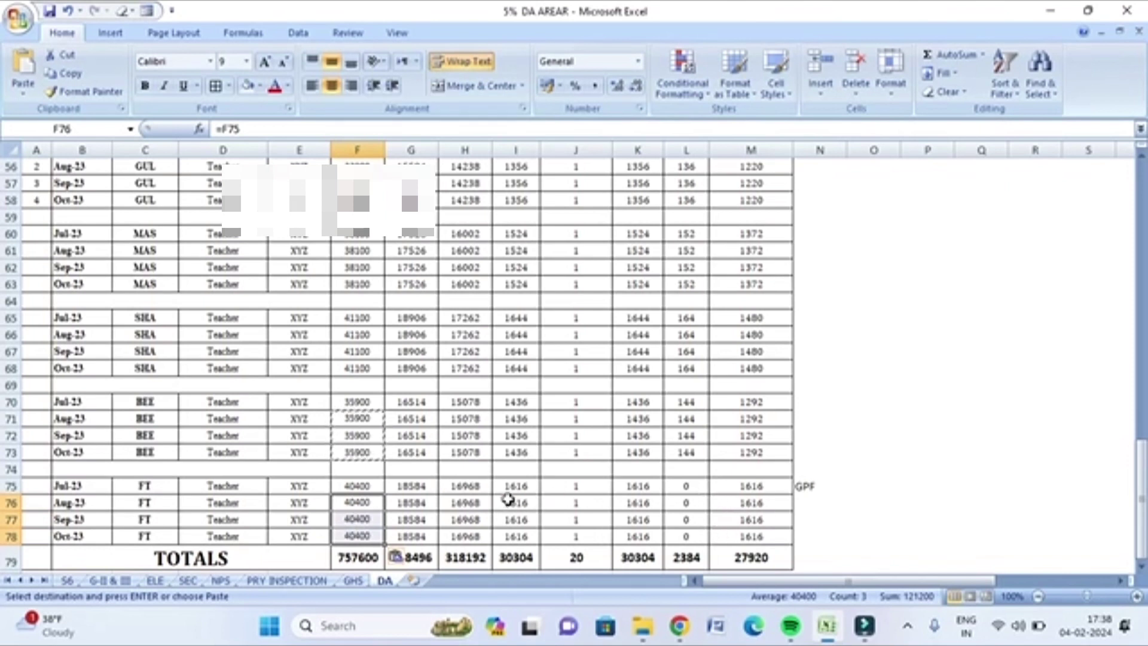
Check the fifth employee's July to October DA differences in I75:I78 of the Excel sheet and return to PaySys
drag(514, 485, 515, 536)
mouse_move(680, 625)
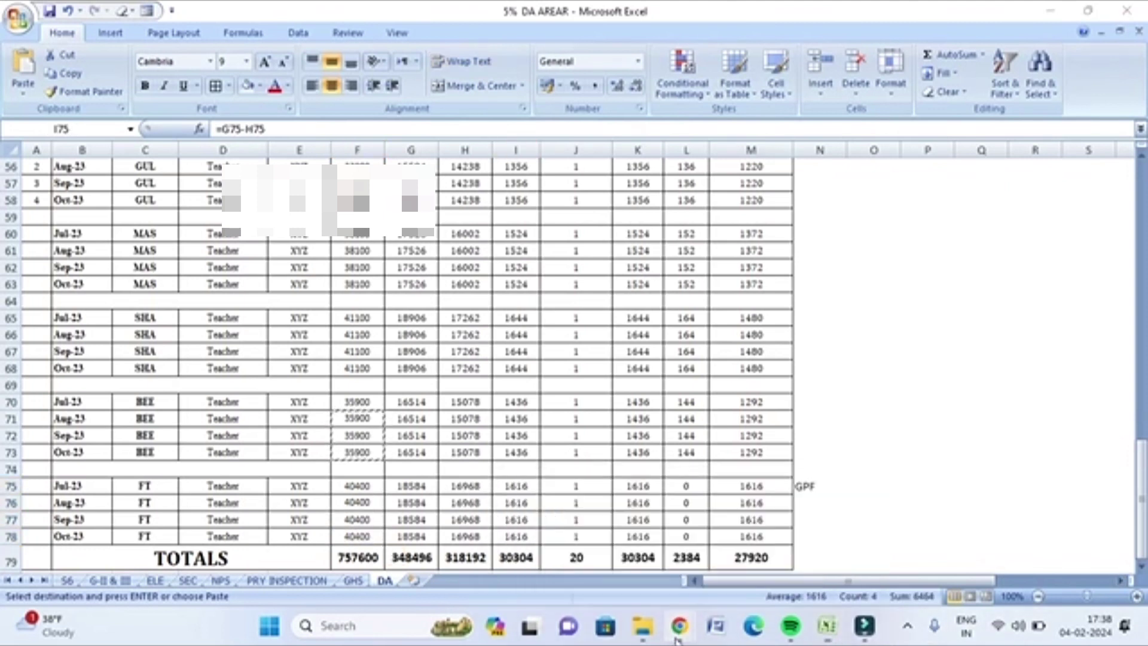
click(761, 562)
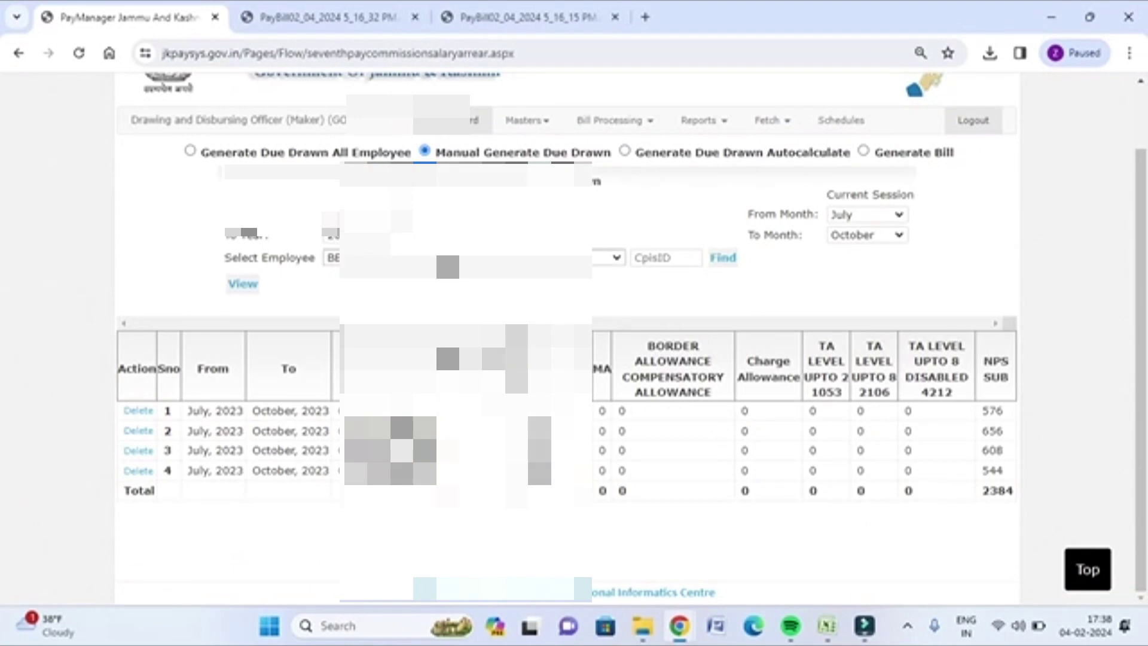
Select the fifth employee for the due-drawn and load the July to October entry table
click(448, 260)
scroll(533, 412, down, 5)
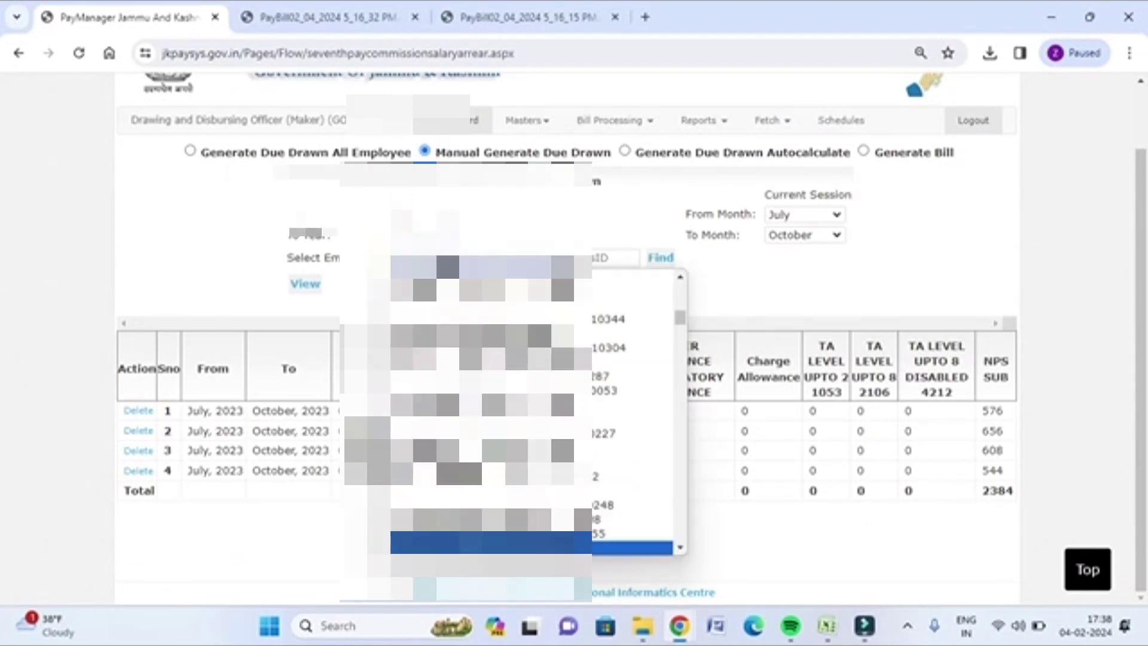
key(Down)
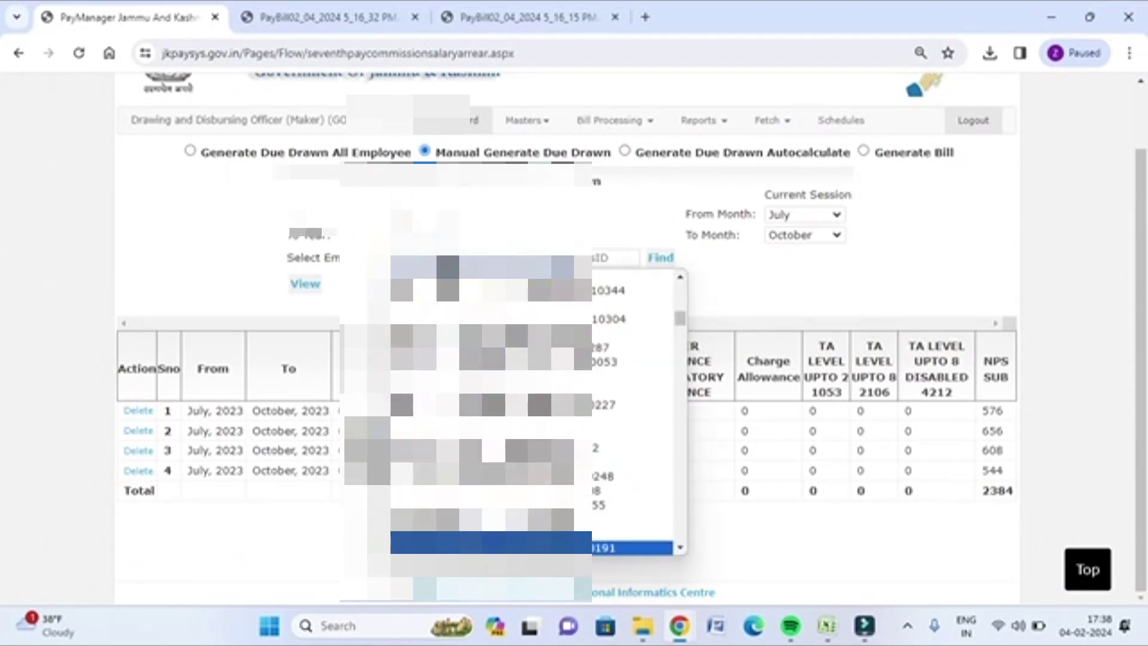
key(Down)
key(Down)
key(Down)
key(Down)
key(Down)
key(Down)
key(Down)
key(Down)
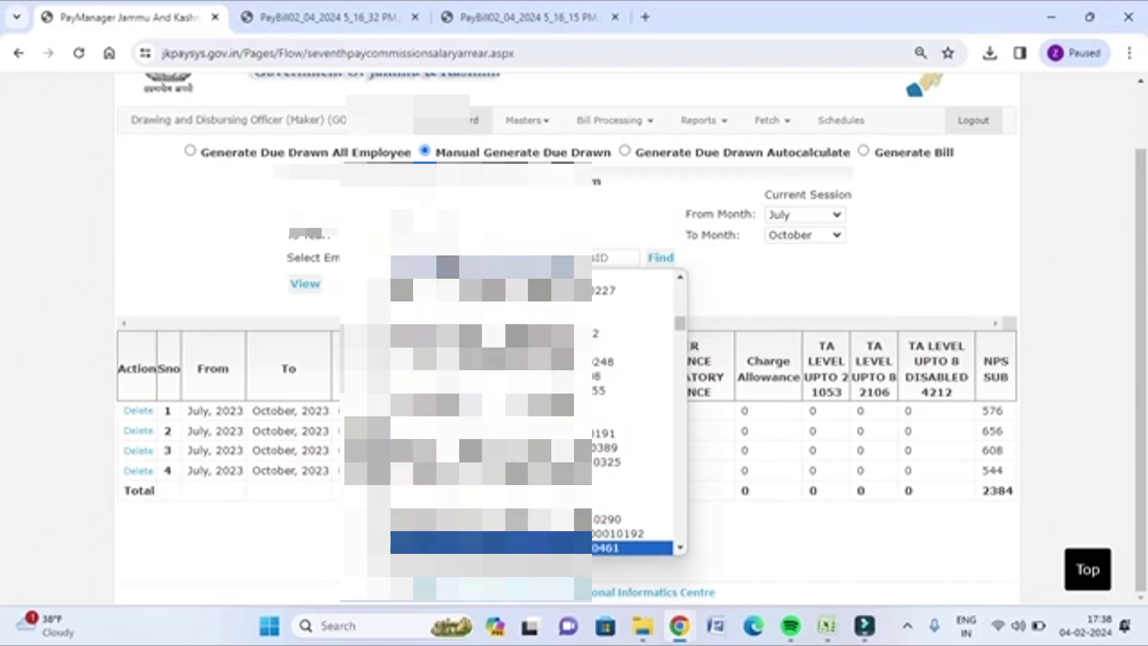
key(Return)
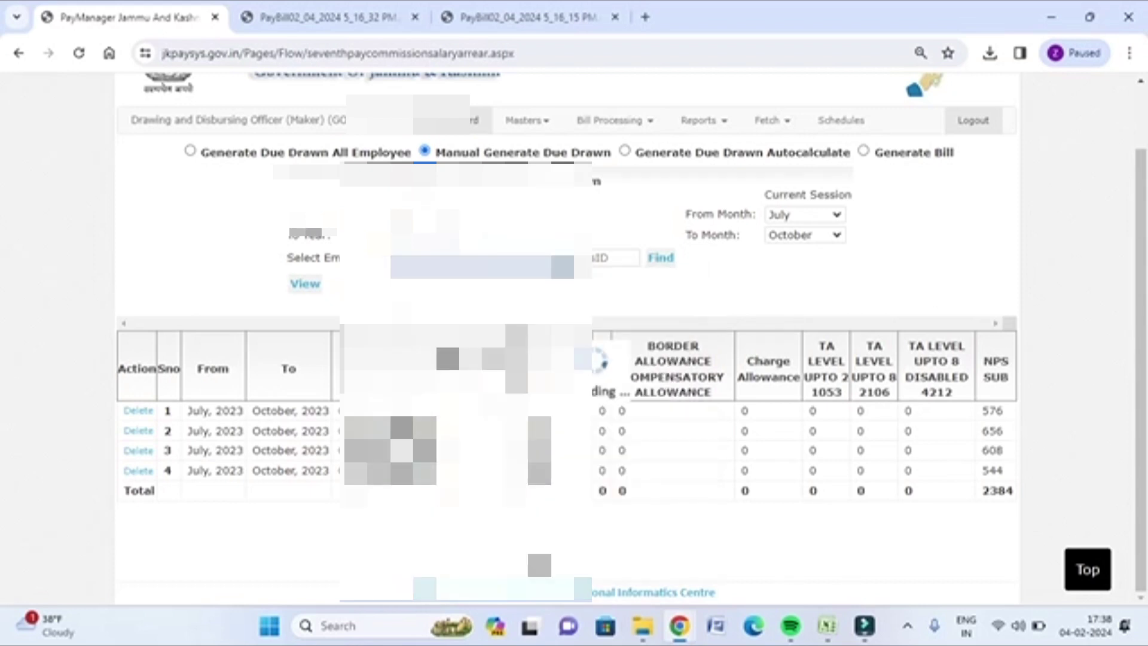
click(238, 291)
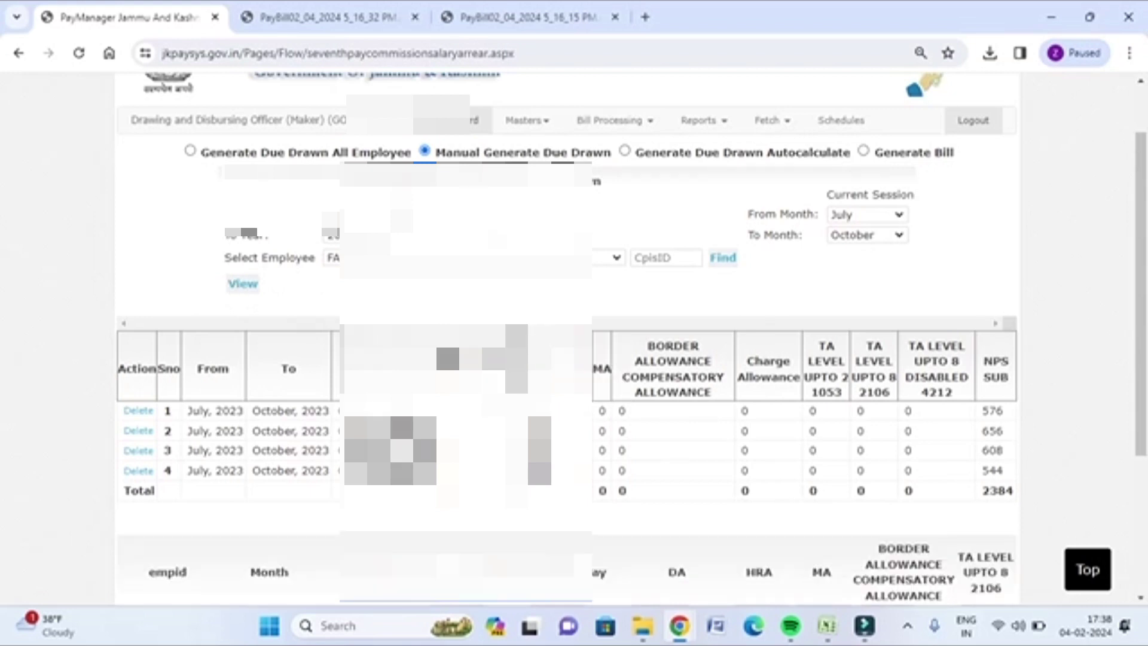
Set the fifth employee's DA to 1616 for July to October 2023, checking the figure against the Excel sheet
scroll(574, 335, down, 4)
click(678, 391)
click(677, 390)
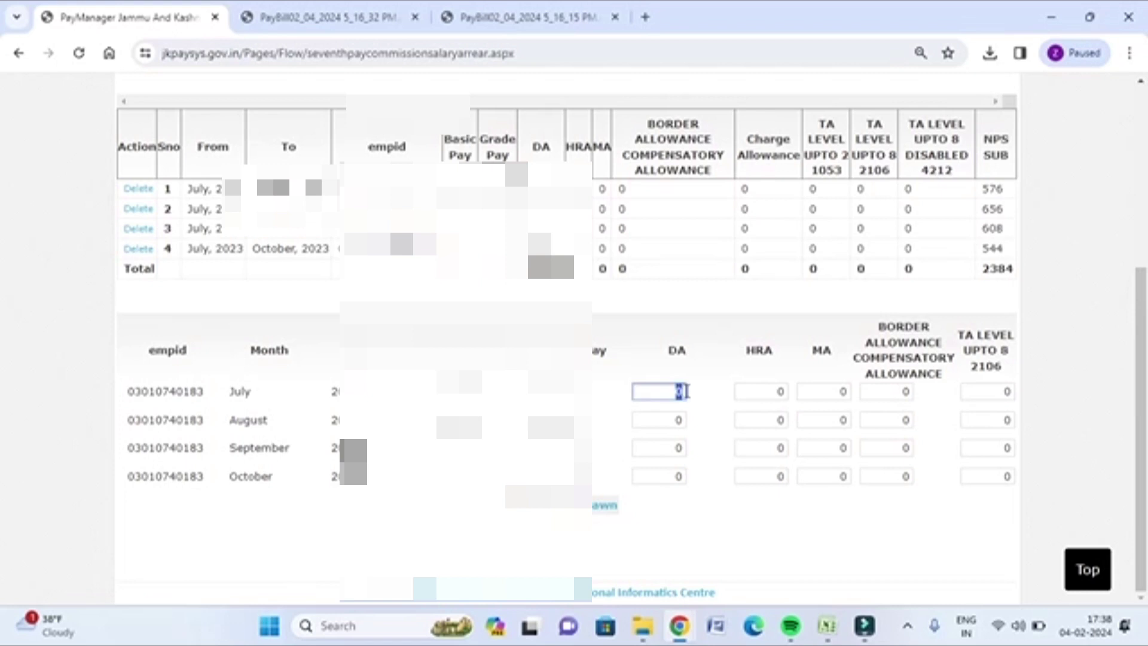
click(827, 625)
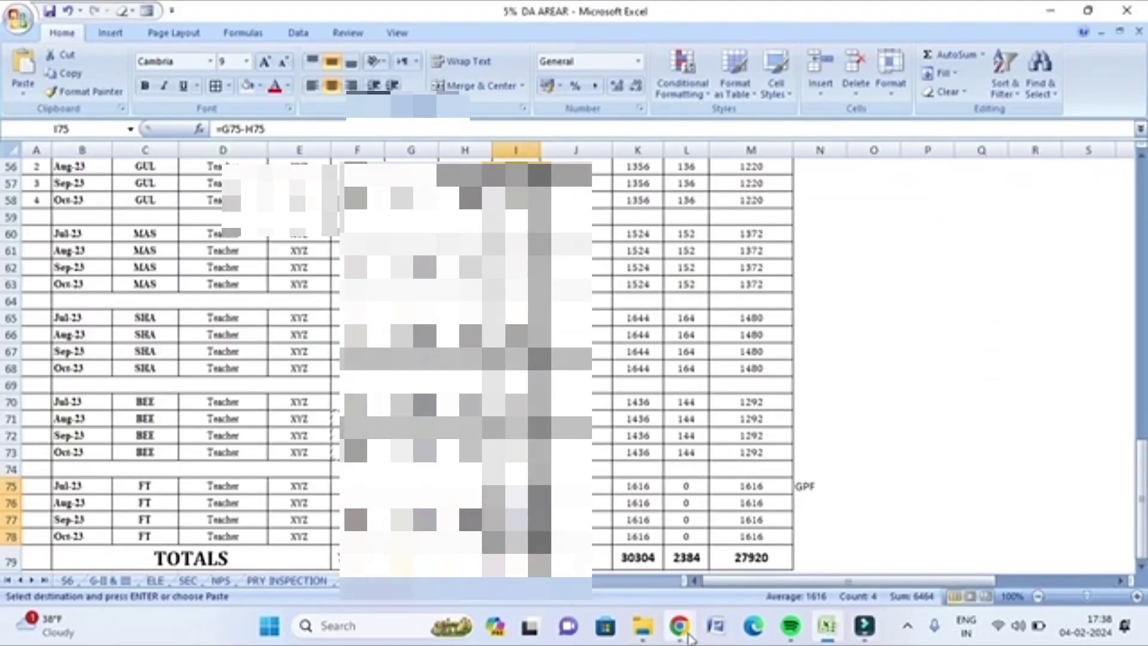
mouse_move(688, 639)
click(735, 581)
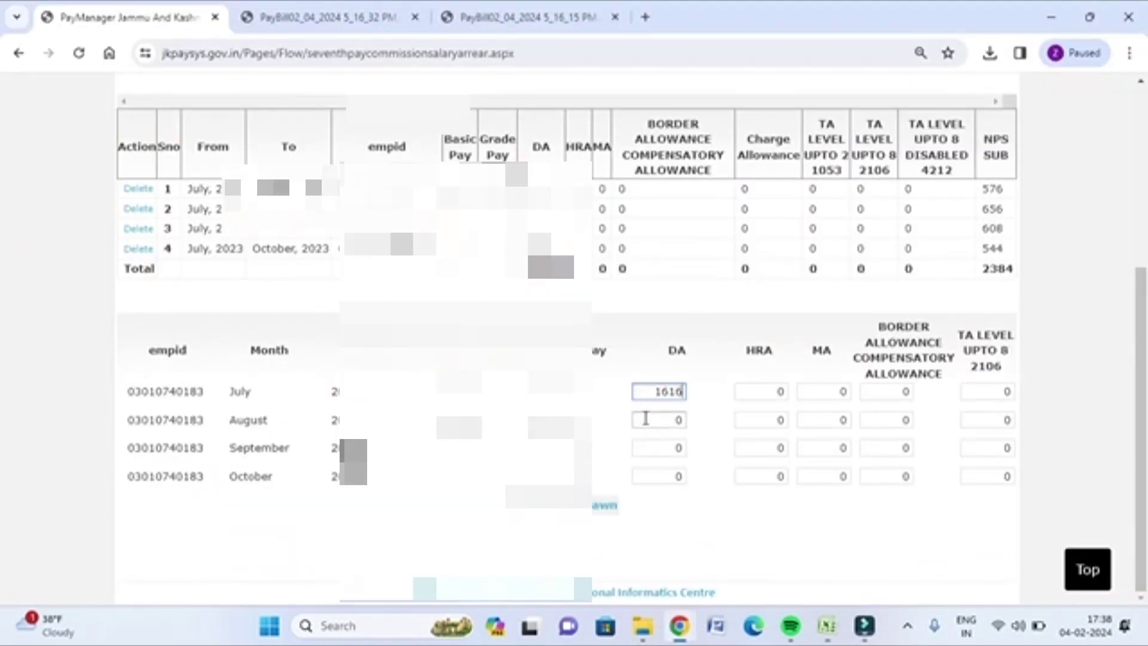
click(737, 539)
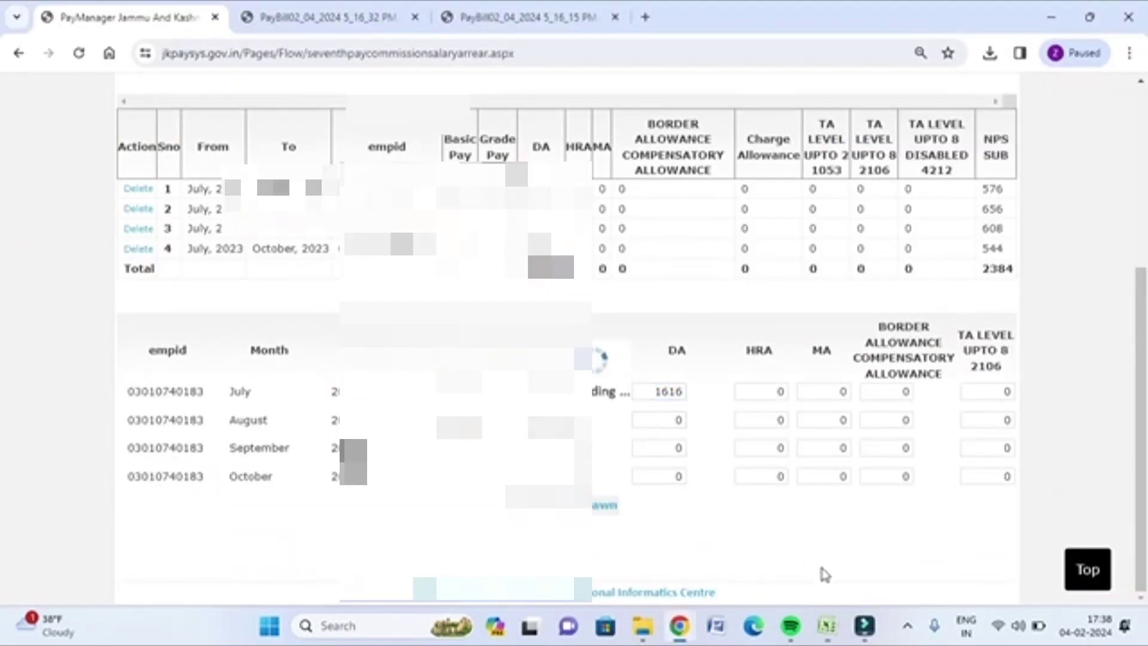
Check the fifth employee's NPS deductions in L75:L78 in Excel and fill the GPF label from N75 down to N78
click(1006, 392)
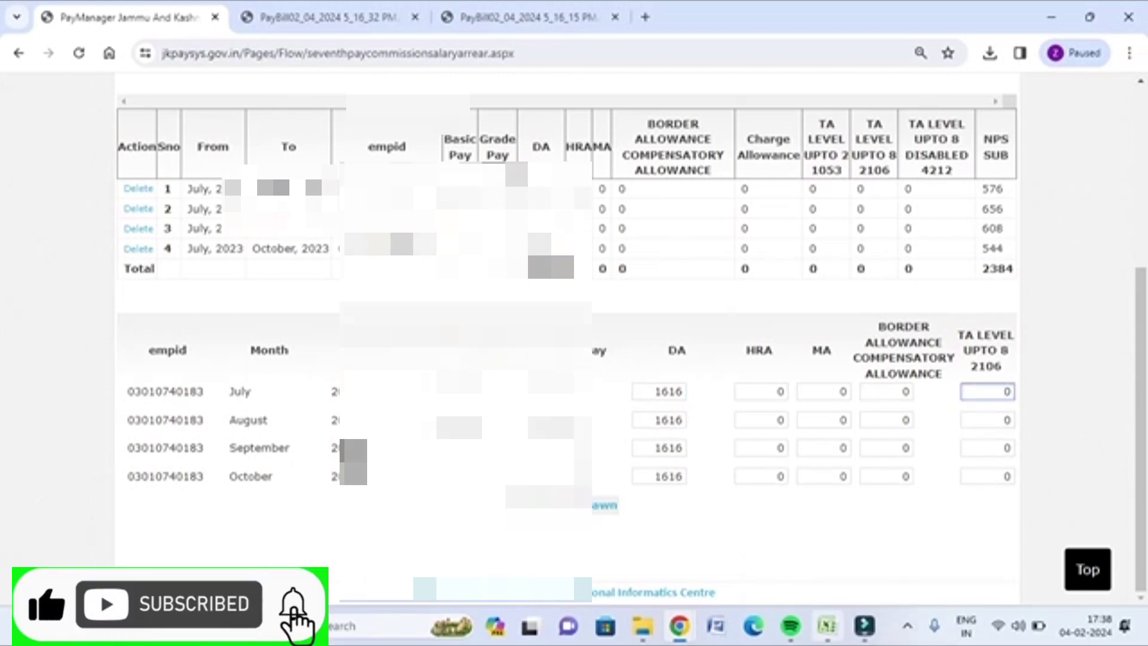
click(826, 632)
drag(694, 489, 699, 539)
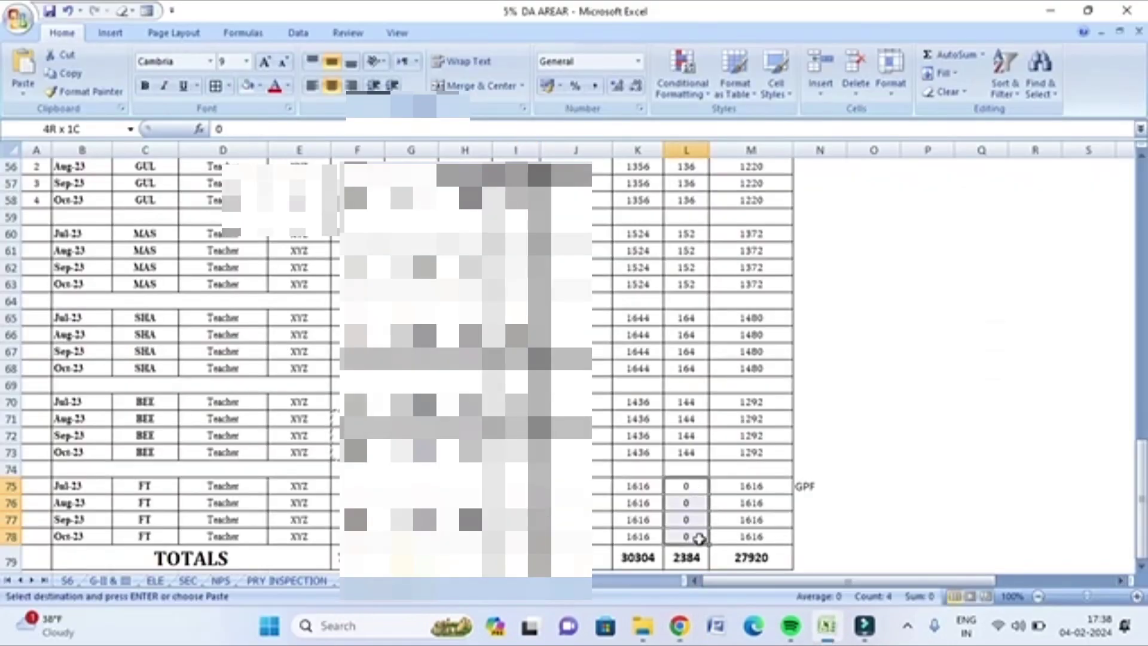
click(812, 488)
drag(807, 488, 825, 533)
click(819, 487)
drag(845, 493, 846, 538)
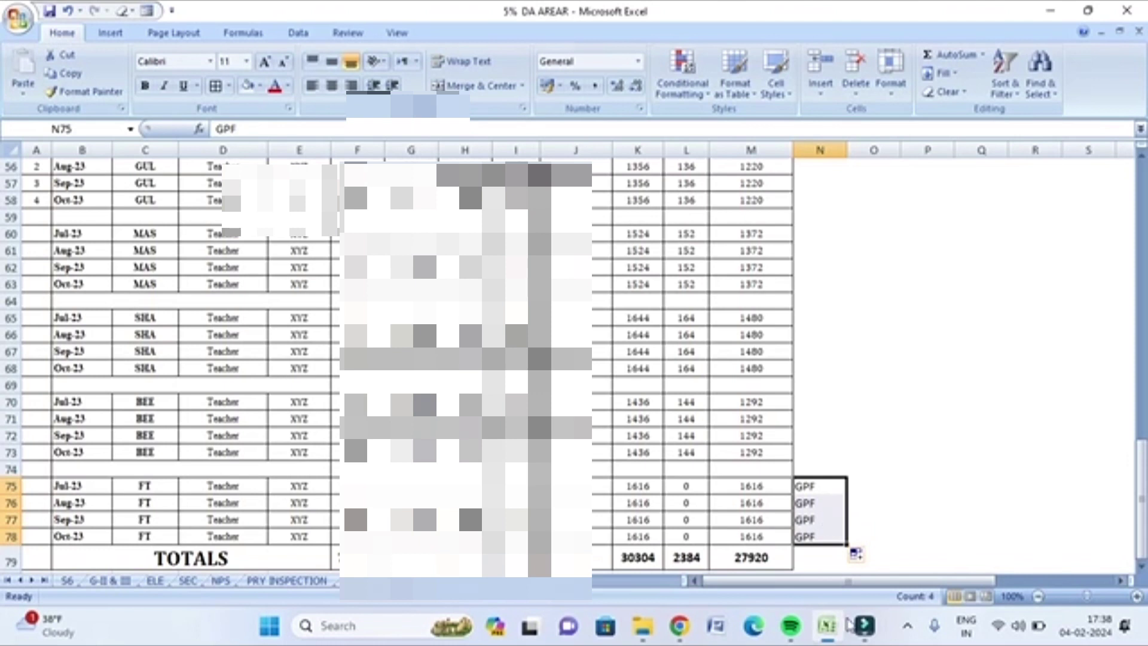
Switch back to PaySys in Chrome and save the fifth employee's due-drawn
click(693, 616)
click(748, 553)
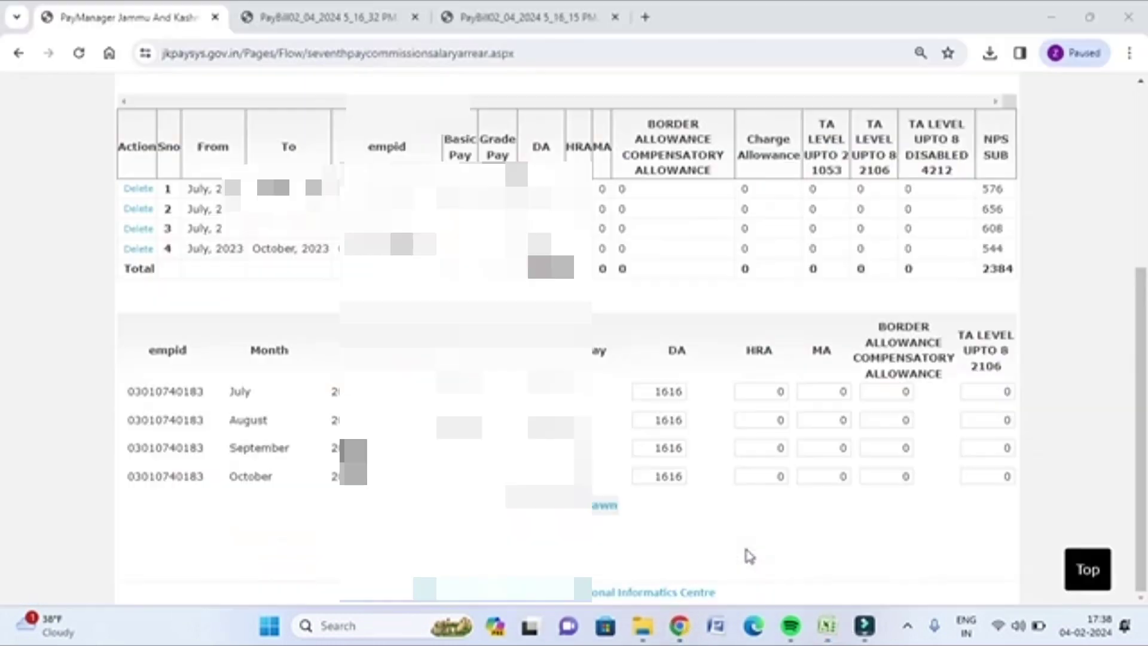
click(696, 524)
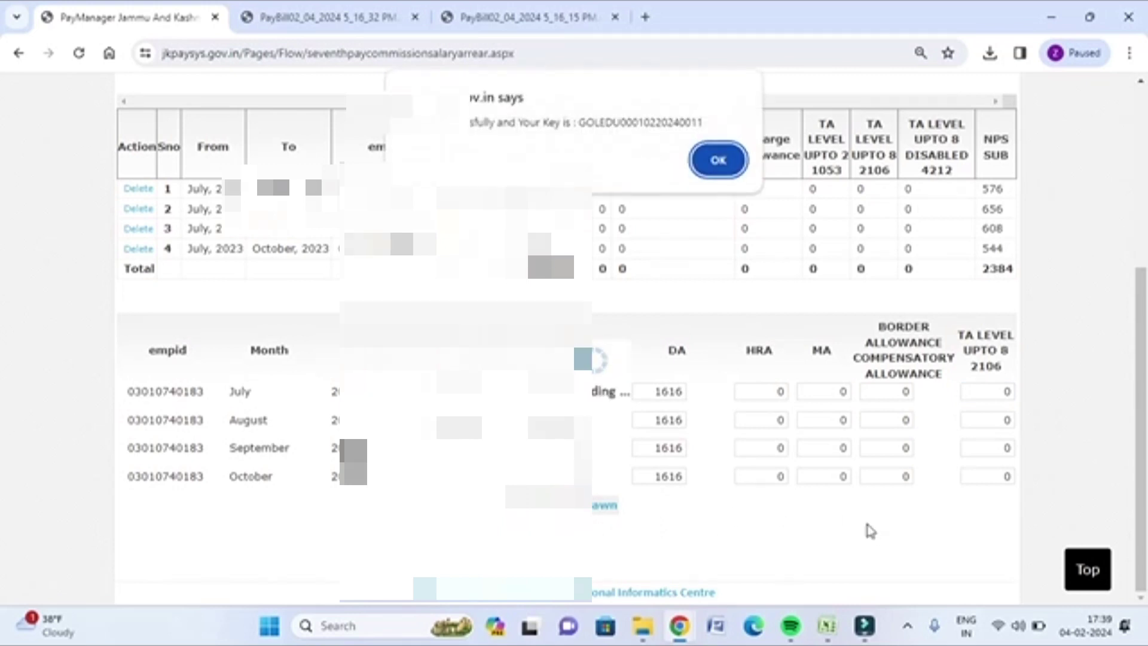
click(717, 159)
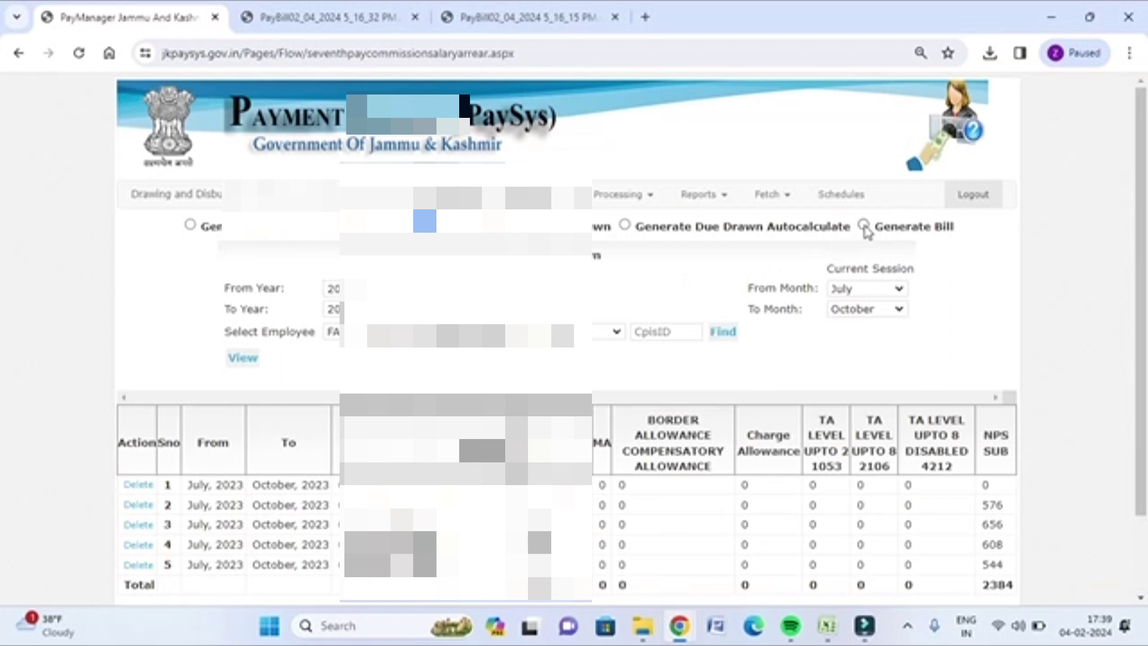
click(864, 226)
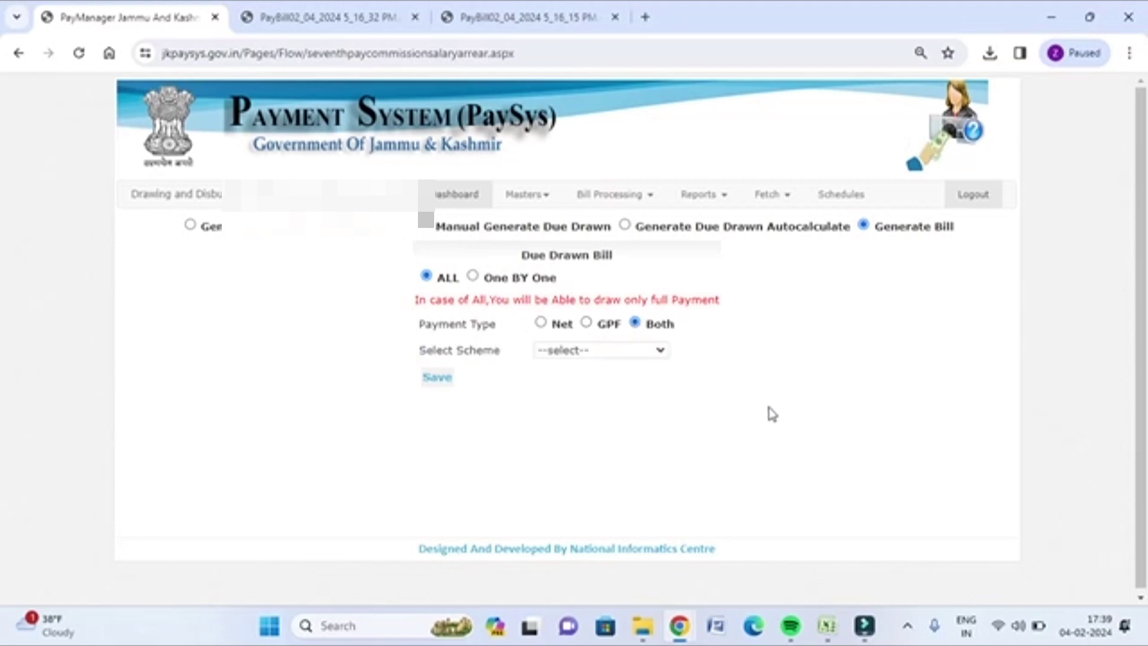
click(631, 351)
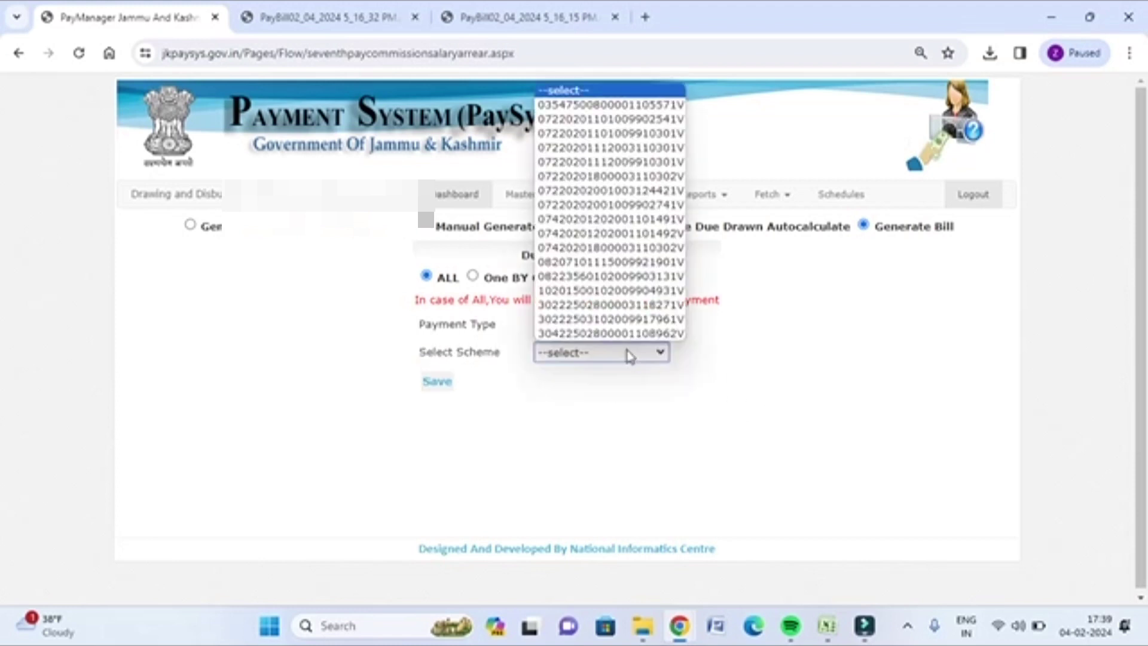
click(670, 122)
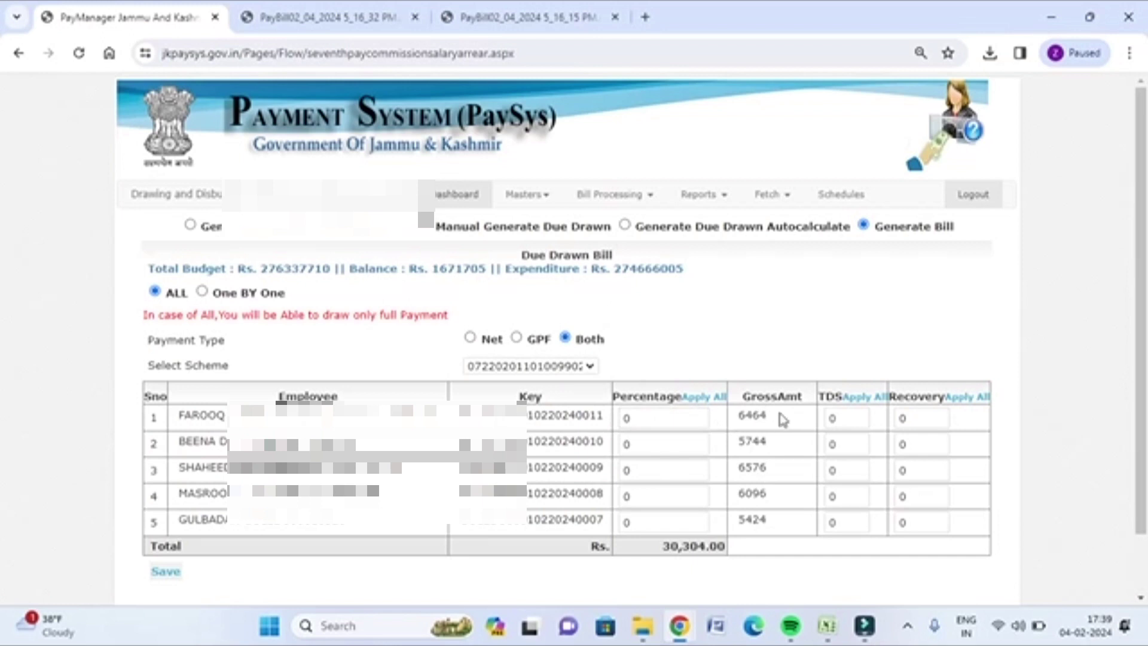
Set the GPF employee's percentage in the first row to 100 and save the due-drawn bill
click(833, 417)
click(629, 416)
drag(626, 417, 635, 417)
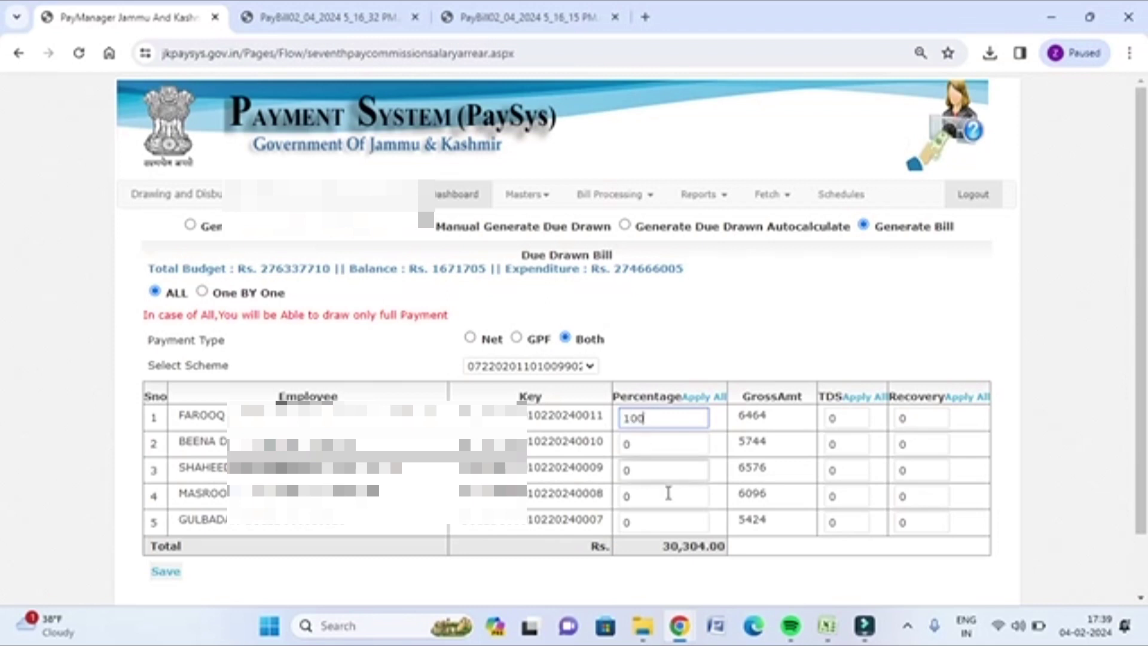
click(817, 588)
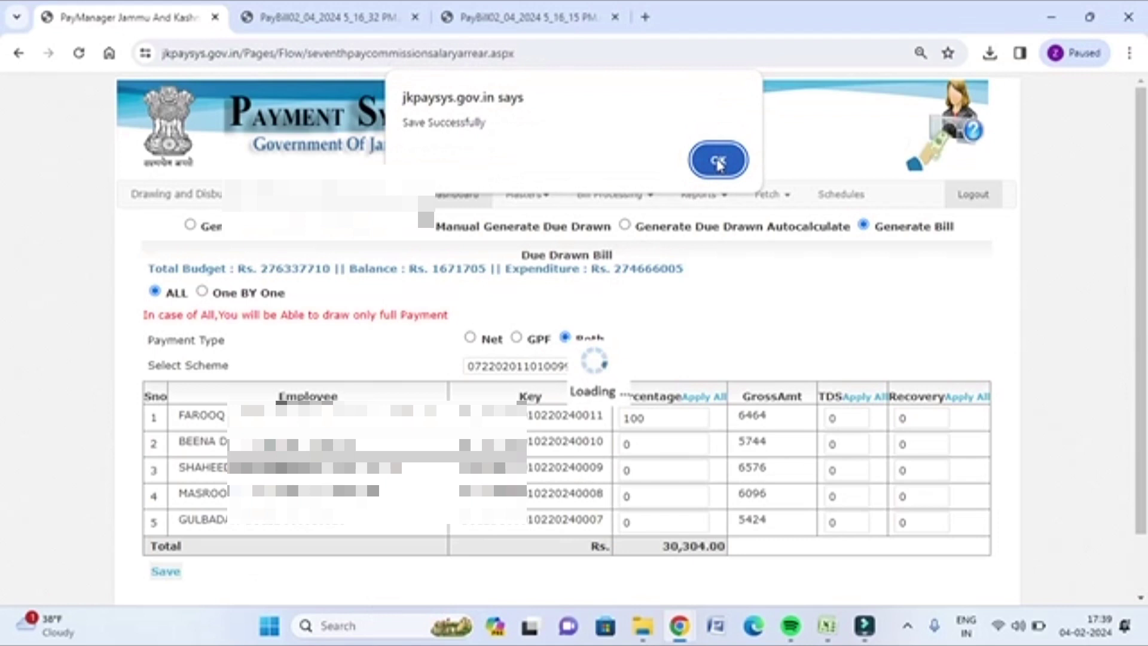
click(718, 162)
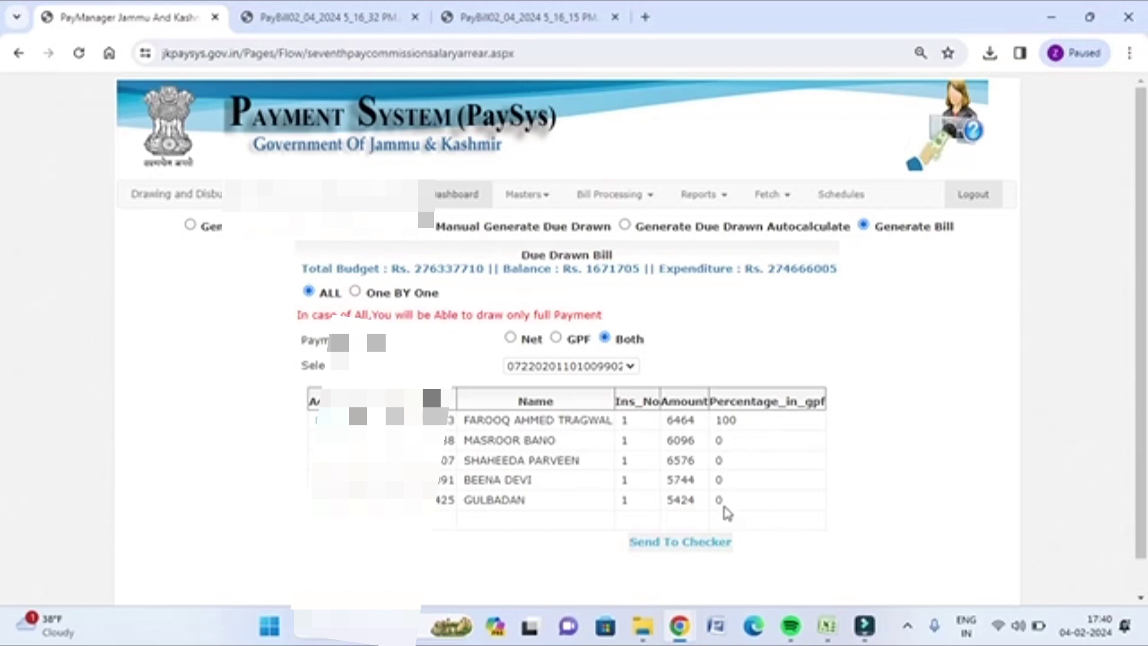
Review the employees' amounts and GPF percentages and send the due-drawn bill to the checker
drag(727, 513, 682, 442)
click(907, 500)
click(677, 546)
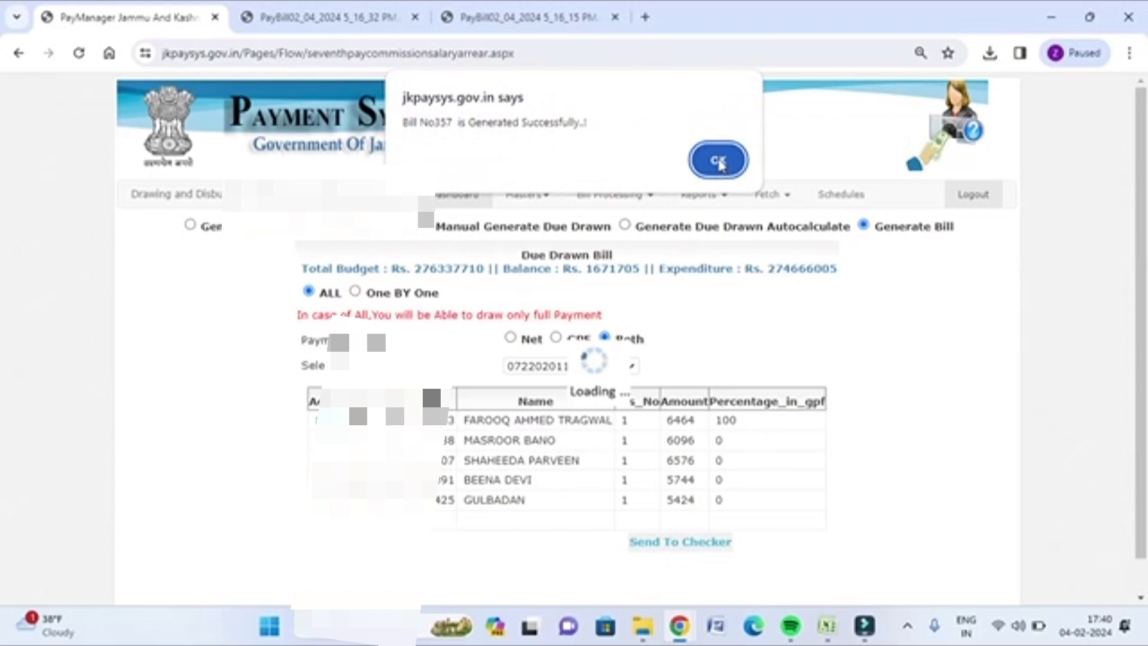
click(719, 162)
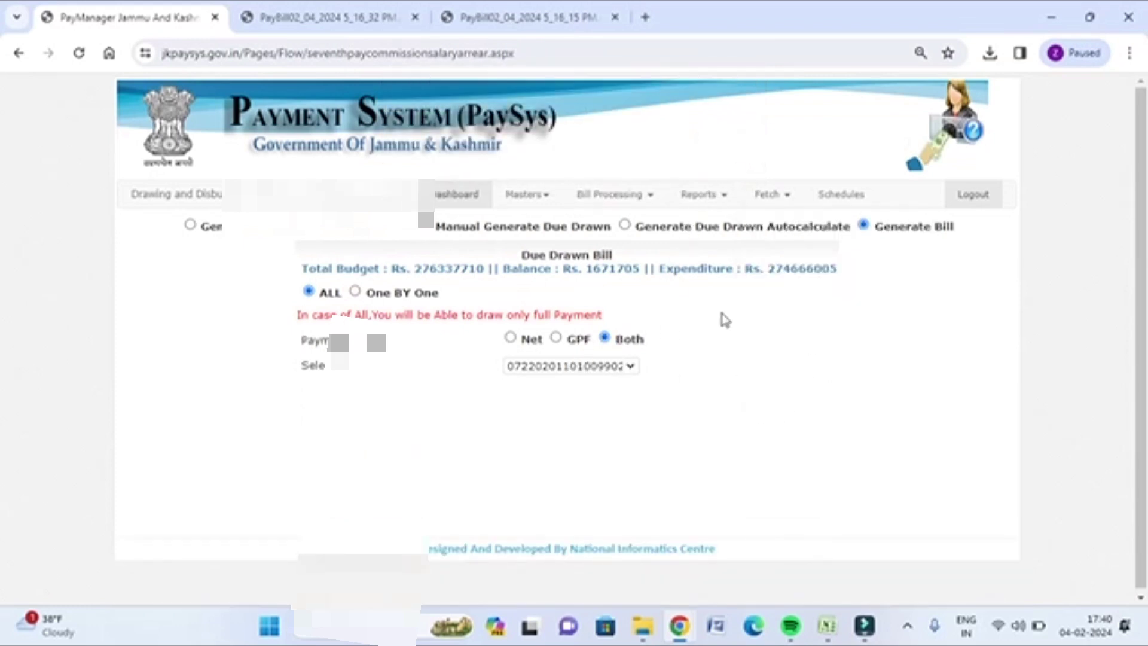
Open the salary Bill Register and set its month to February
click(616, 197)
mouse_move(615, 226)
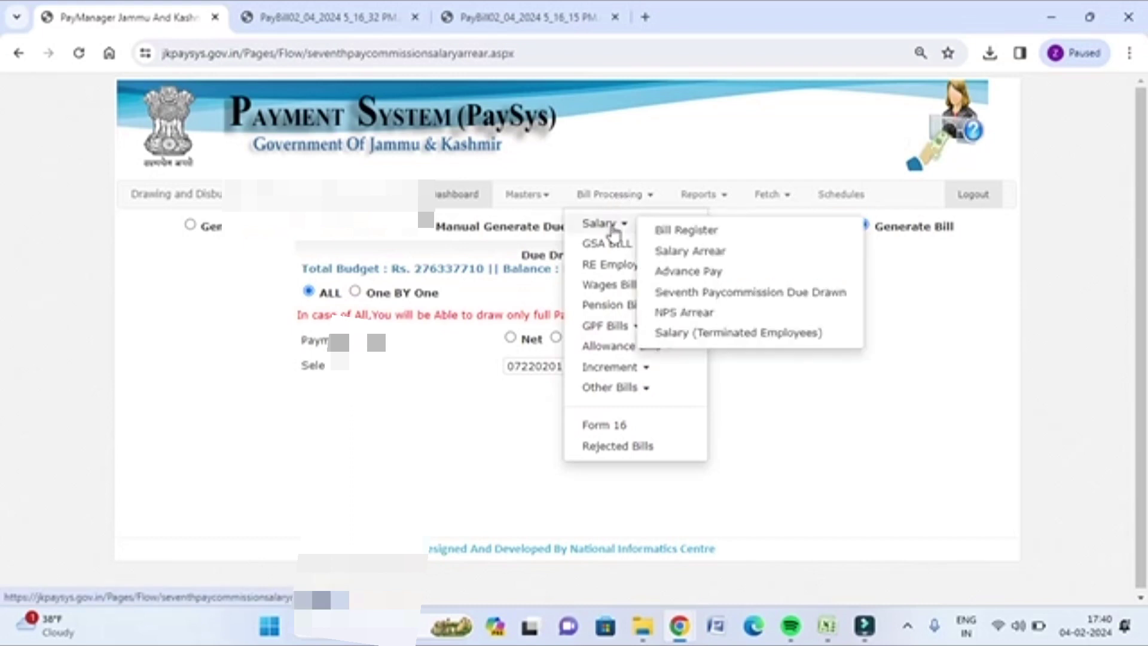
click(664, 232)
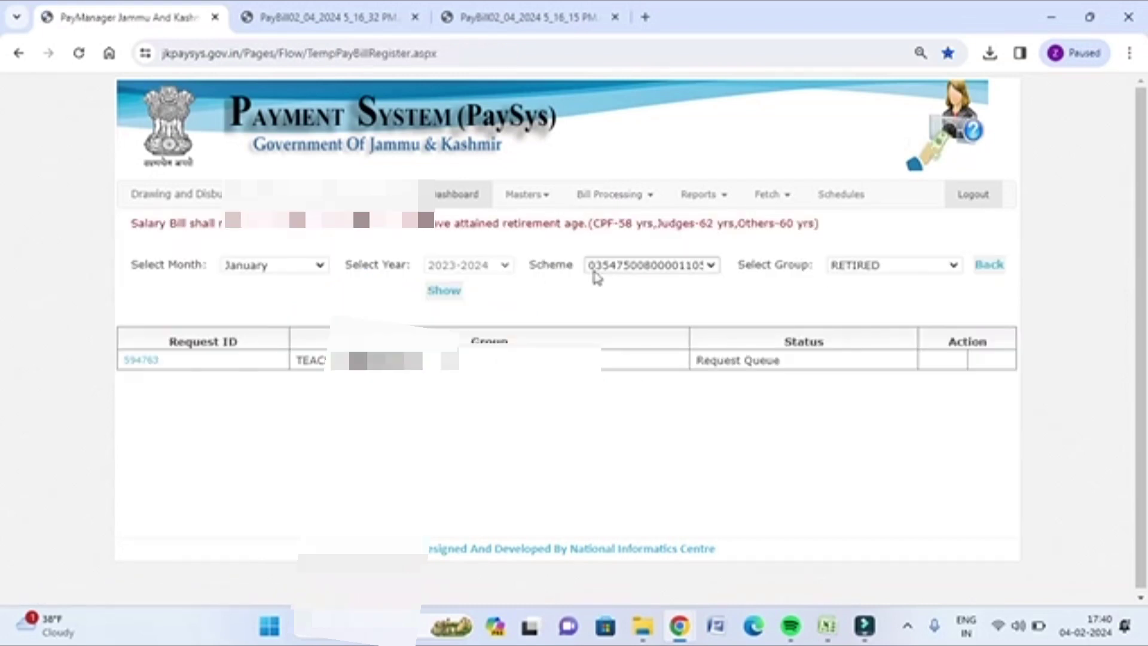
click(273, 274)
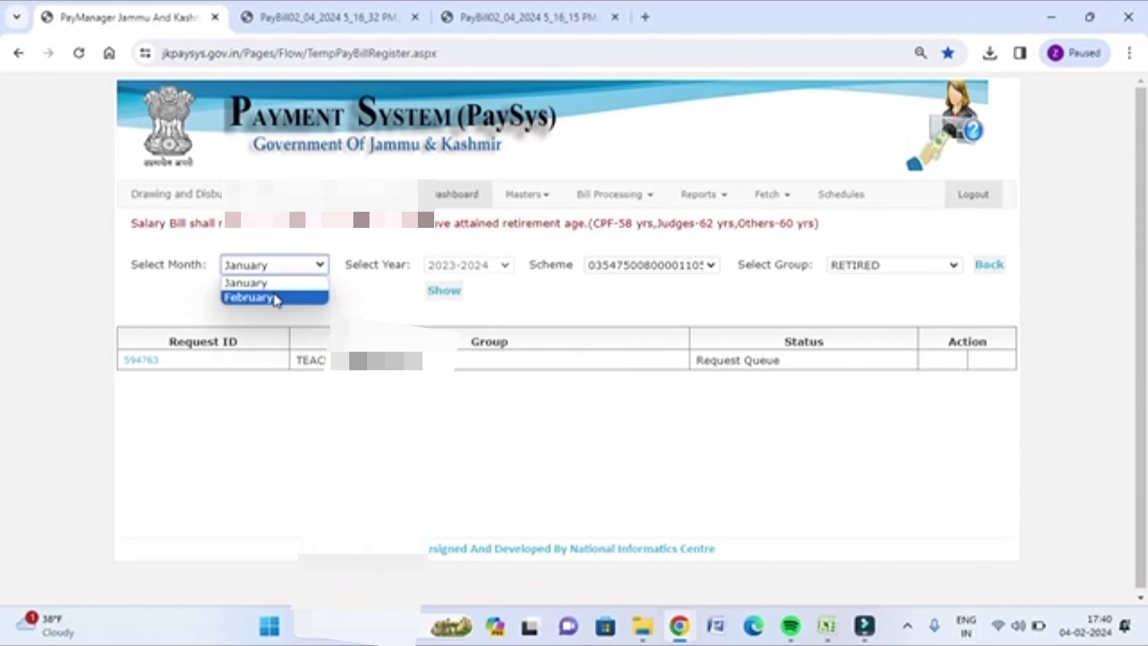
click(275, 299)
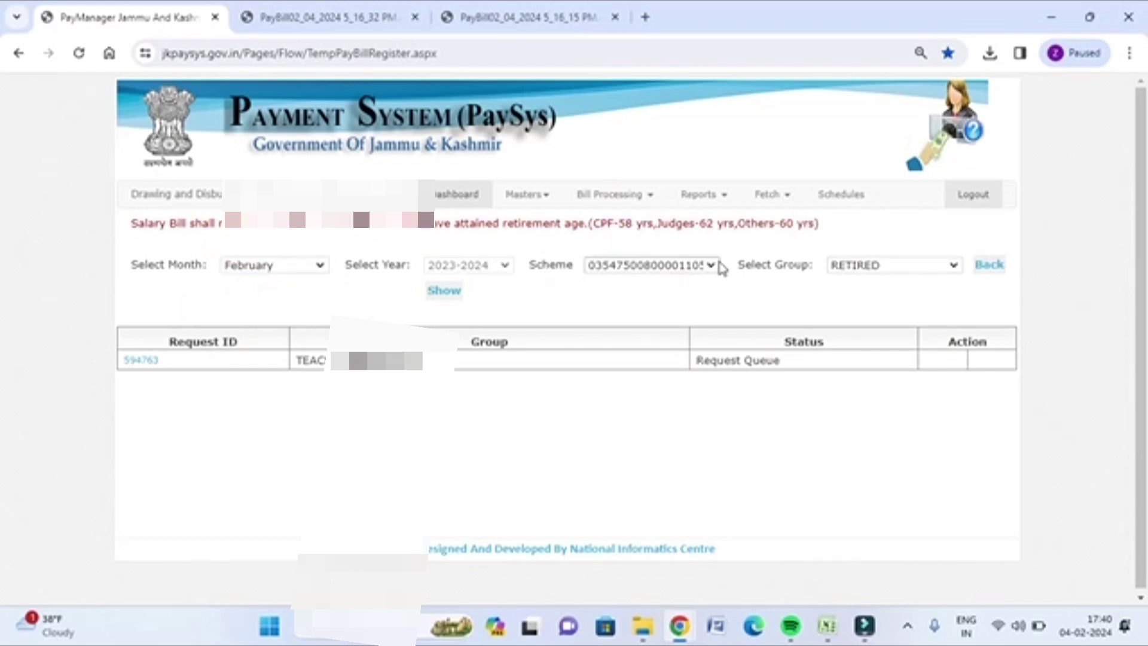
click(700, 267)
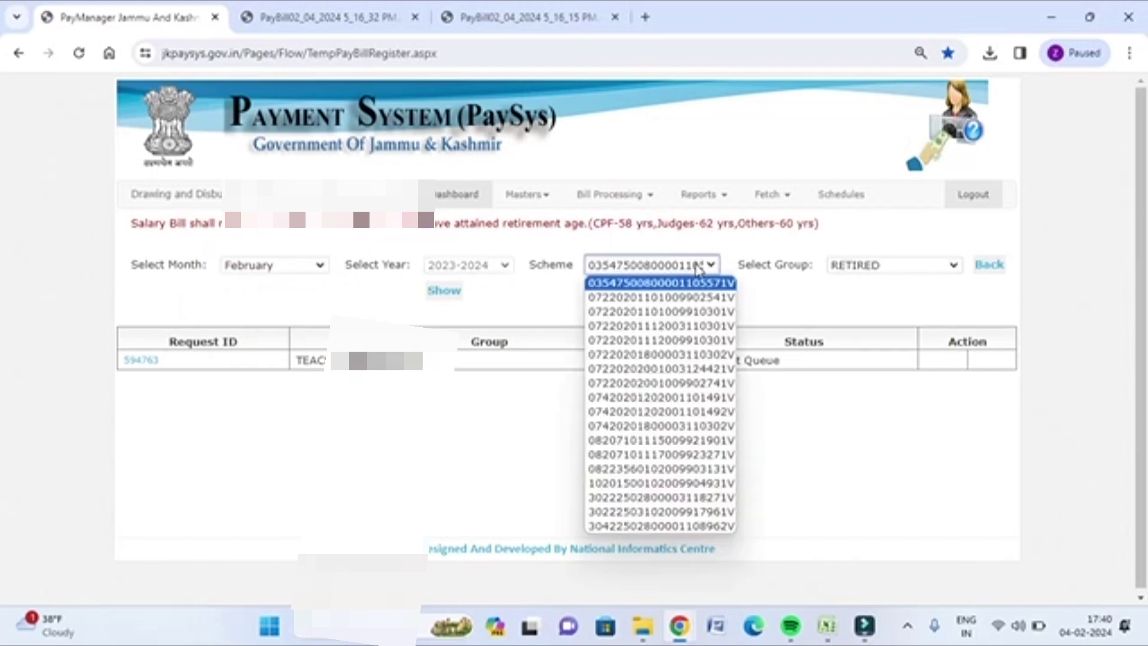
click(699, 456)
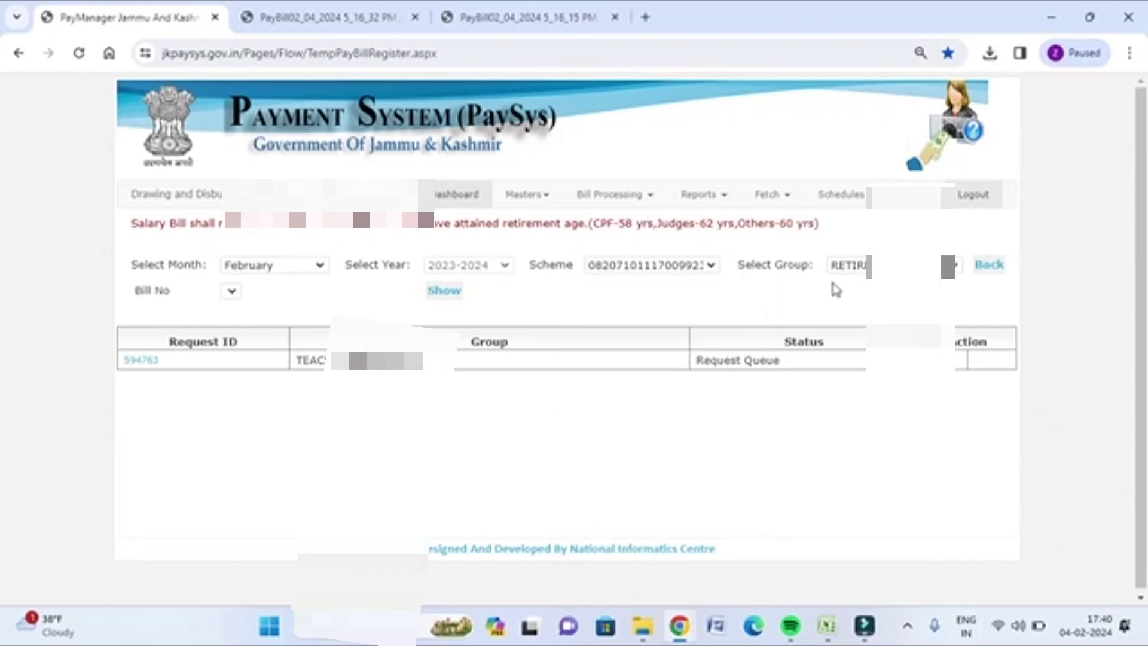
click(858, 266)
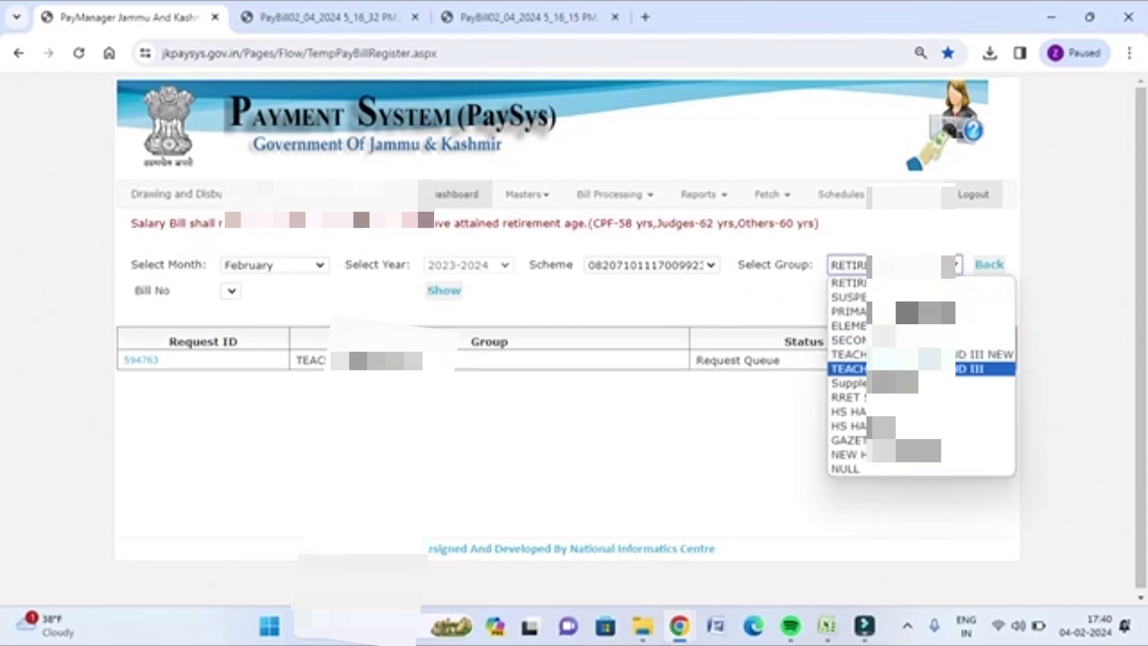
click(859, 369)
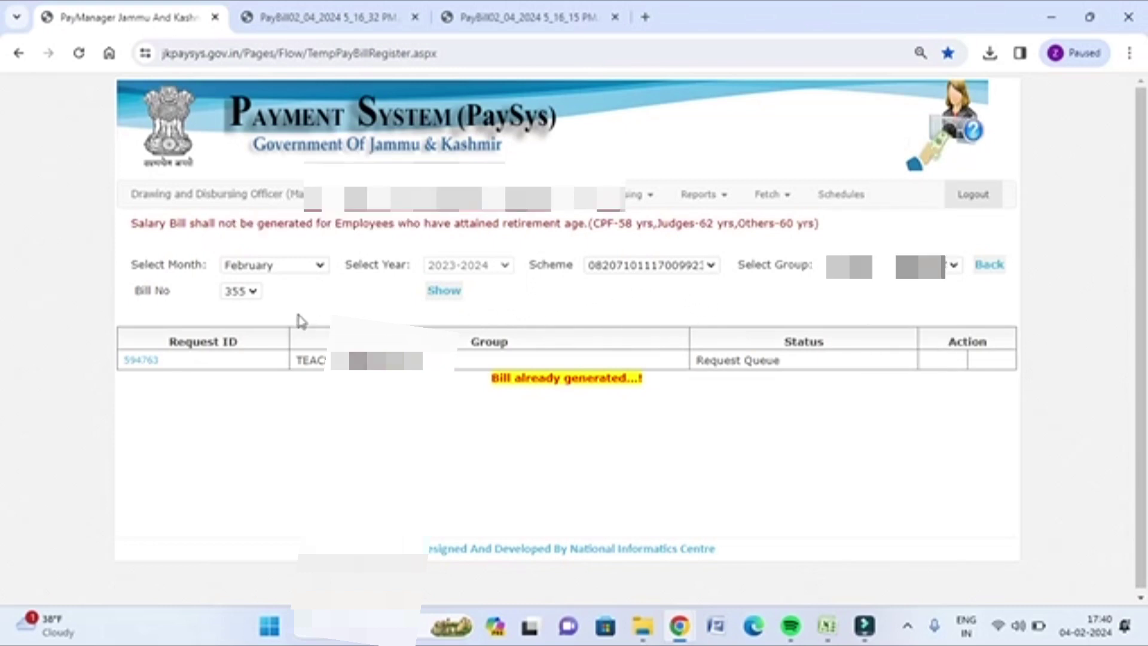
click(254, 292)
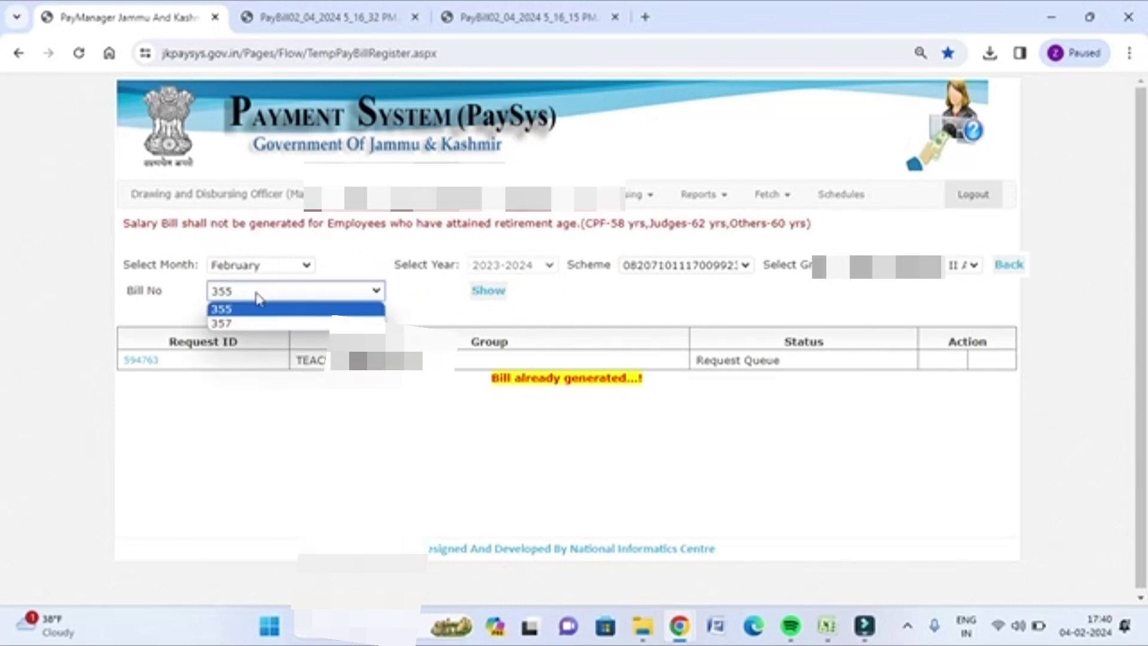
click(238, 324)
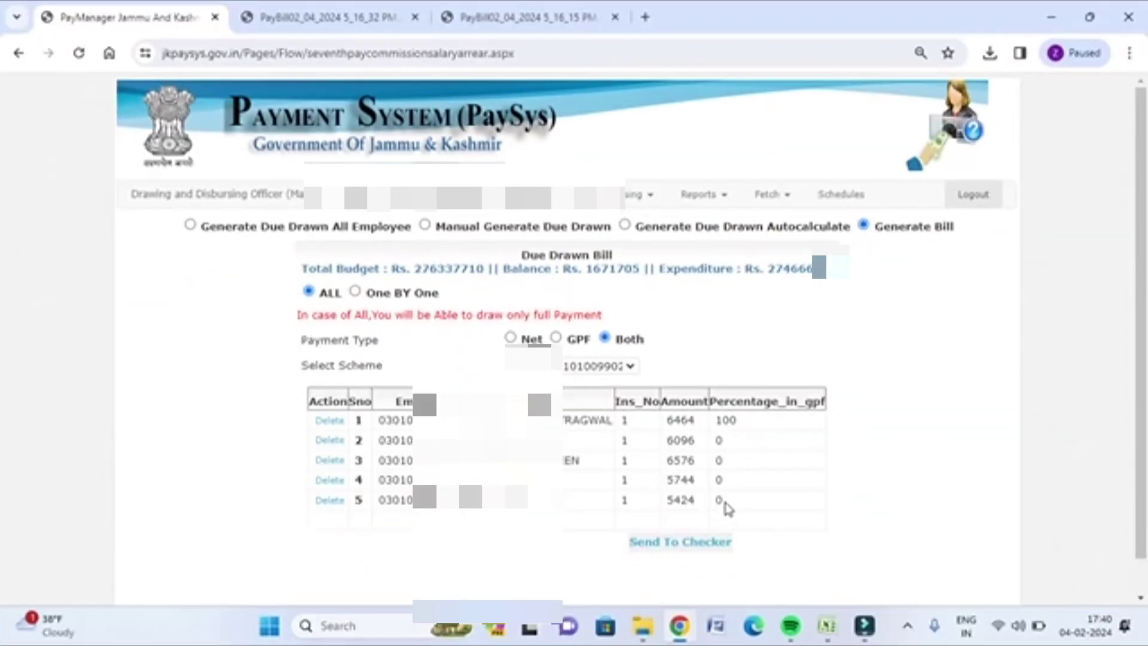
Check the five employees' amounts and GPF percentages, send the due-drawn bill to the checker and acknowledge the confirmation
drag(727, 508, 622, 438)
click(893, 504)
click(678, 545)
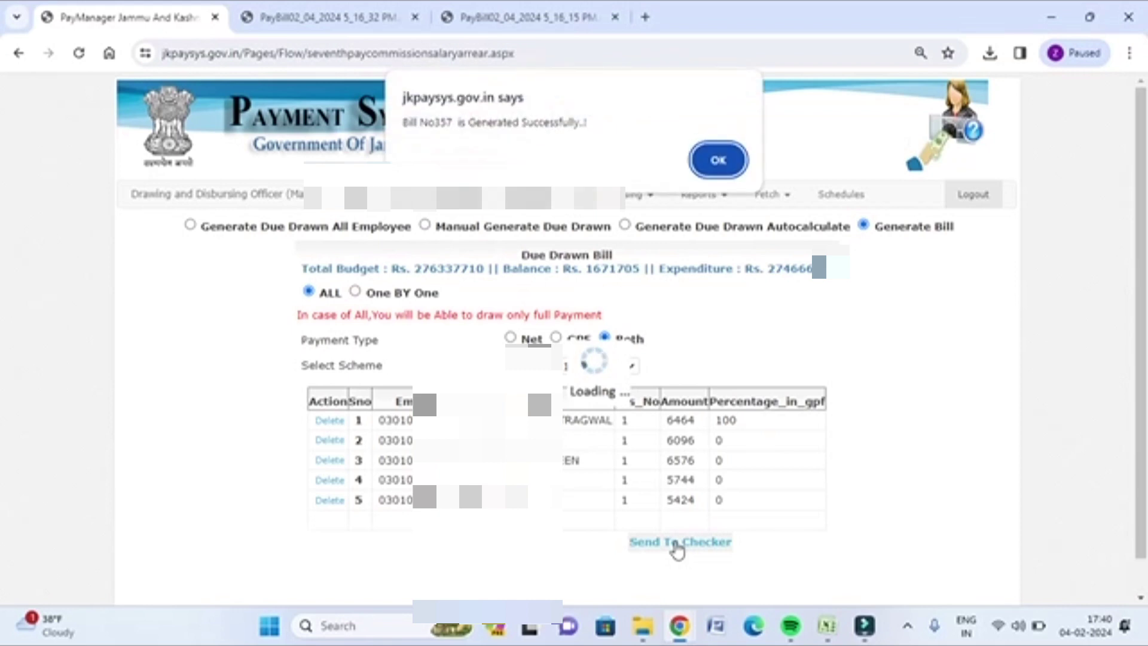
click(719, 165)
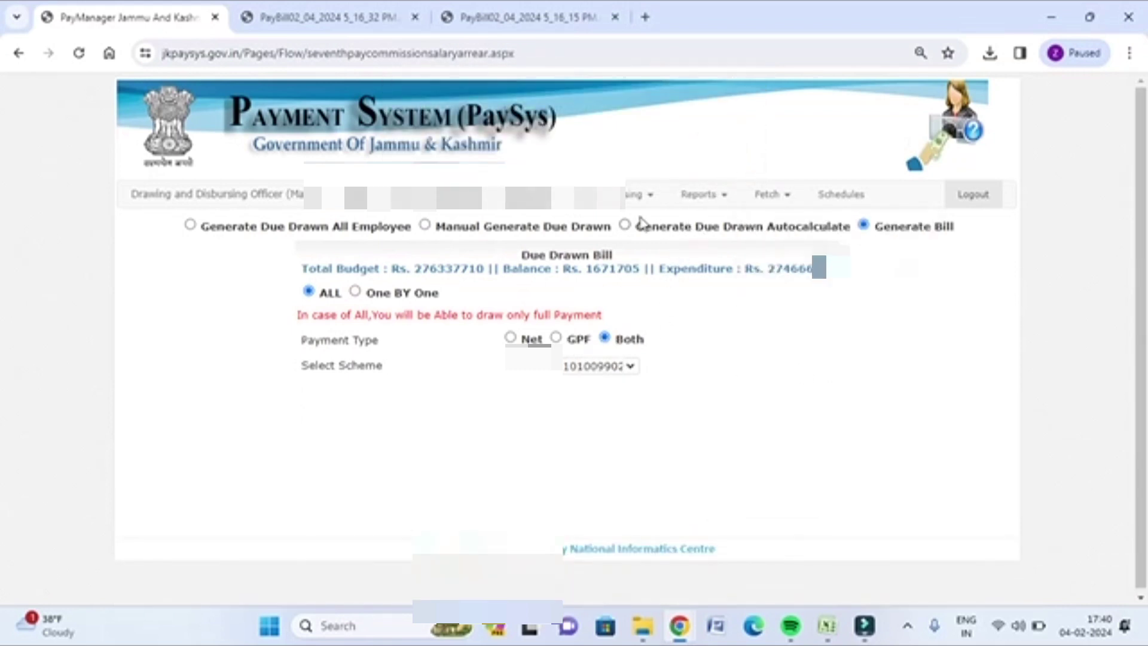
Return to the salary Bill Register and open its month choices
click(638, 194)
mouse_move(616, 224)
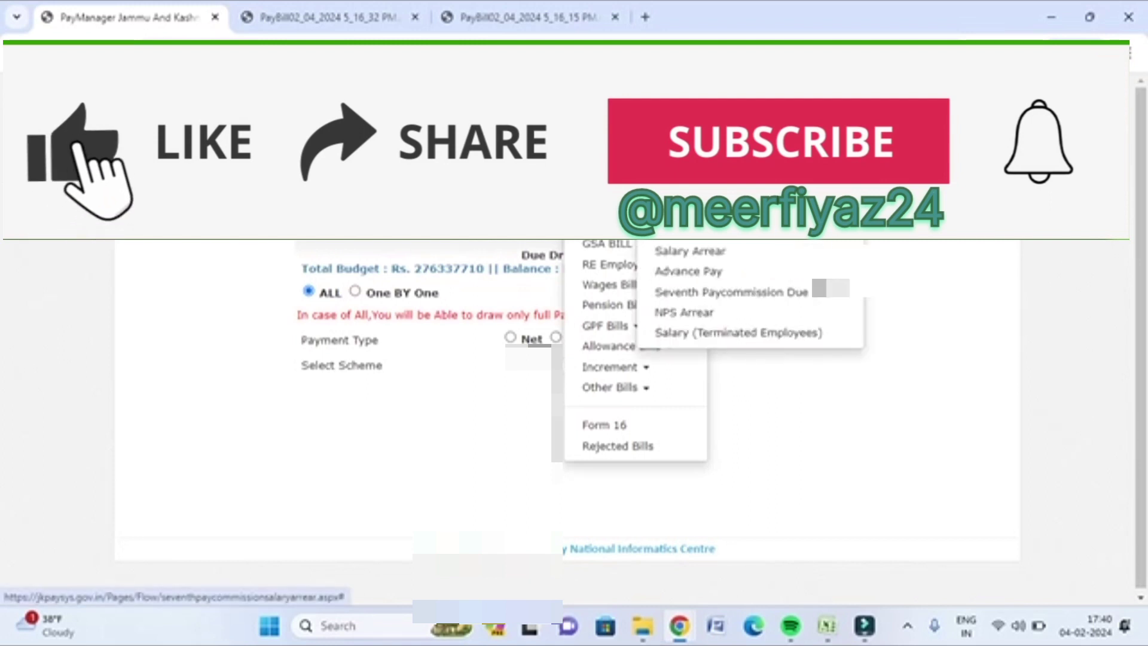
click(658, 231)
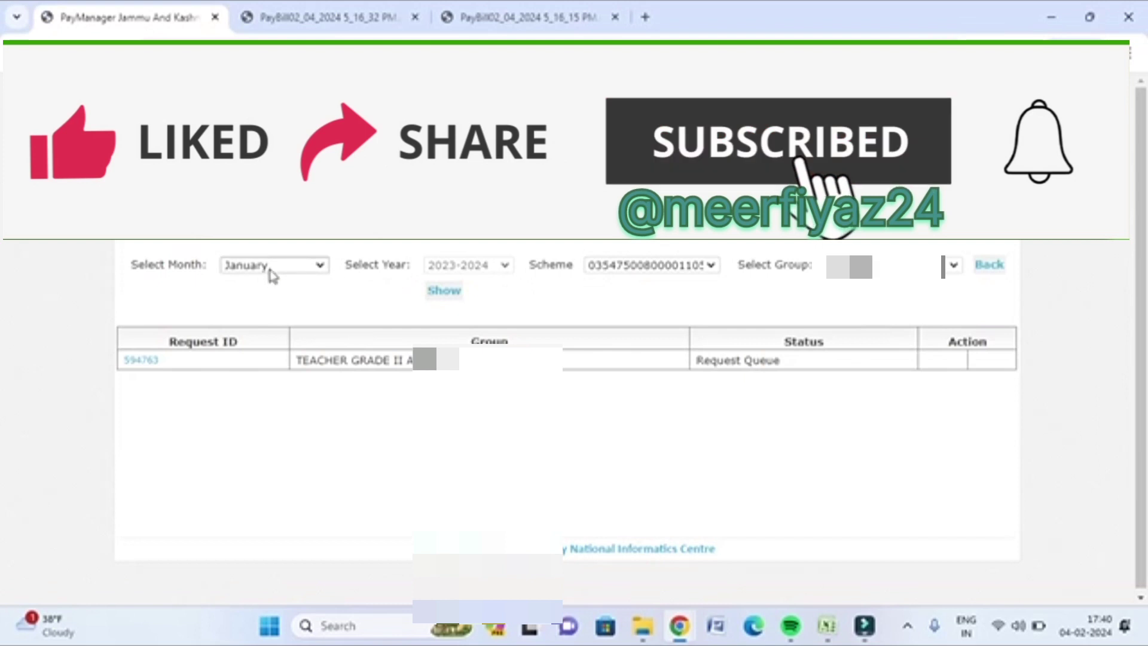
click(274, 268)
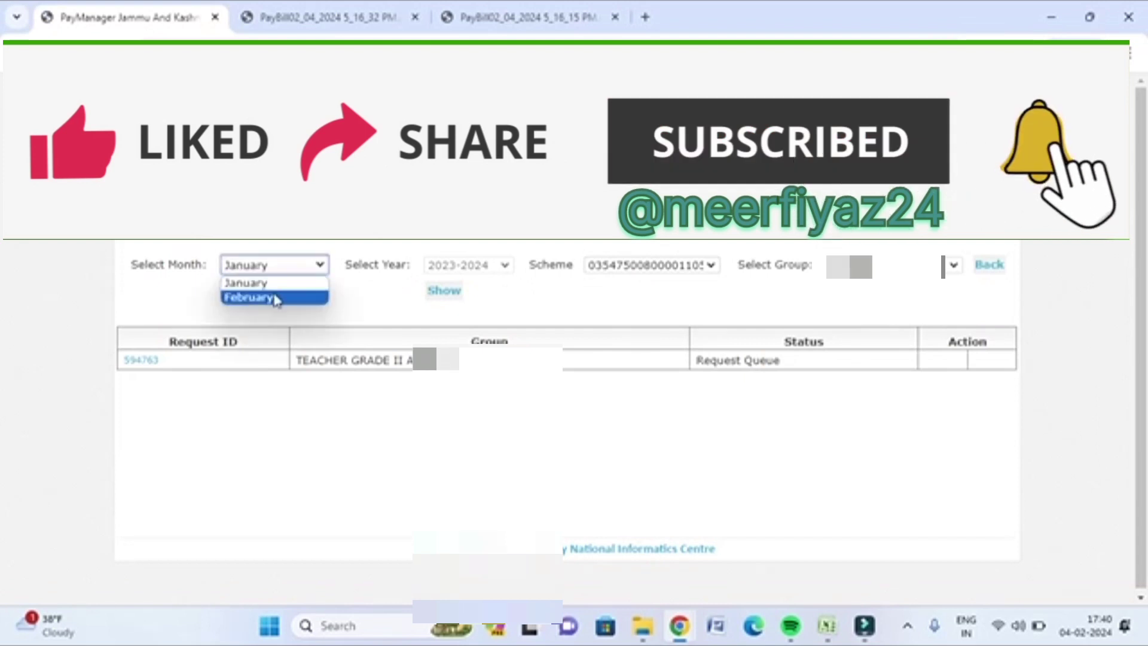